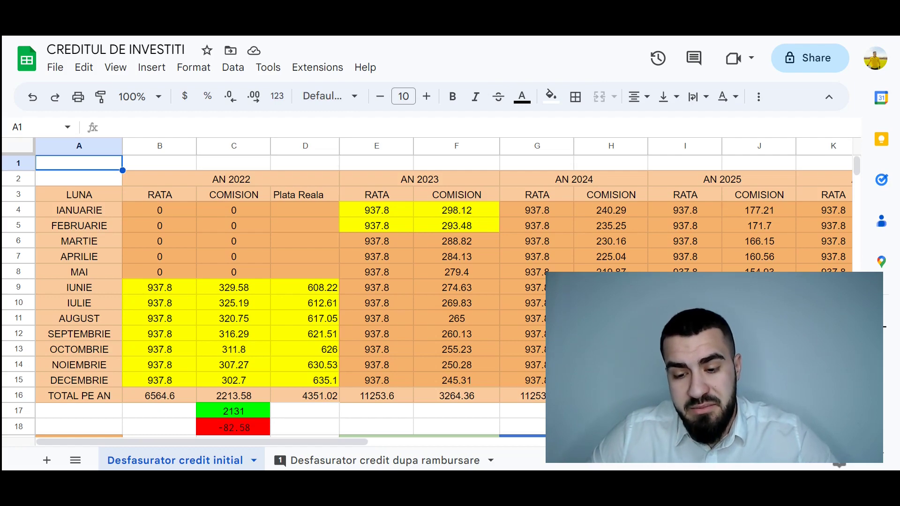
- Fill the February and March 2023 RATA and COMISION cells (E5:F6) with yellow on the initial credit schedule
{"action": "left_click_drag", "start_coordinate": [377, 225], "coordinate": [456, 241]}
{"action": "left_click", "coordinate": [550, 96]}
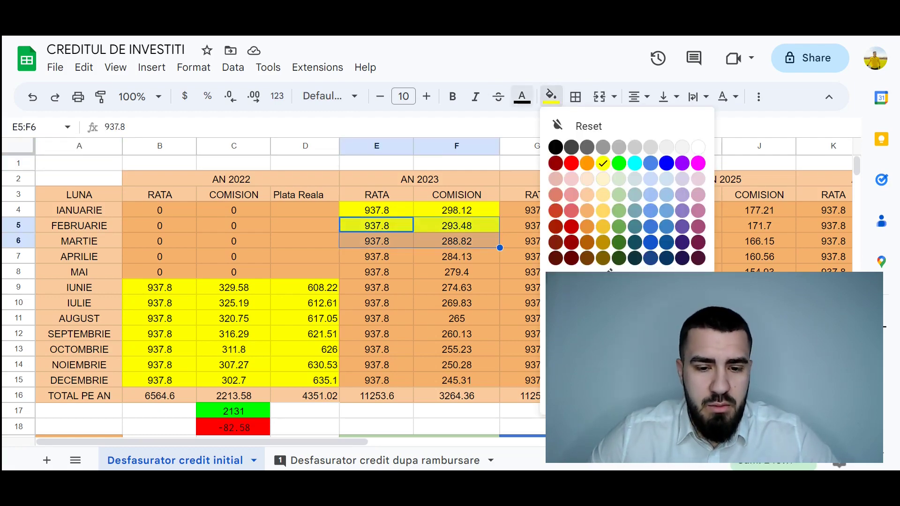
{"action": "left_click", "coordinate": [587, 162]}
{"action": "key", "text": "Return"}
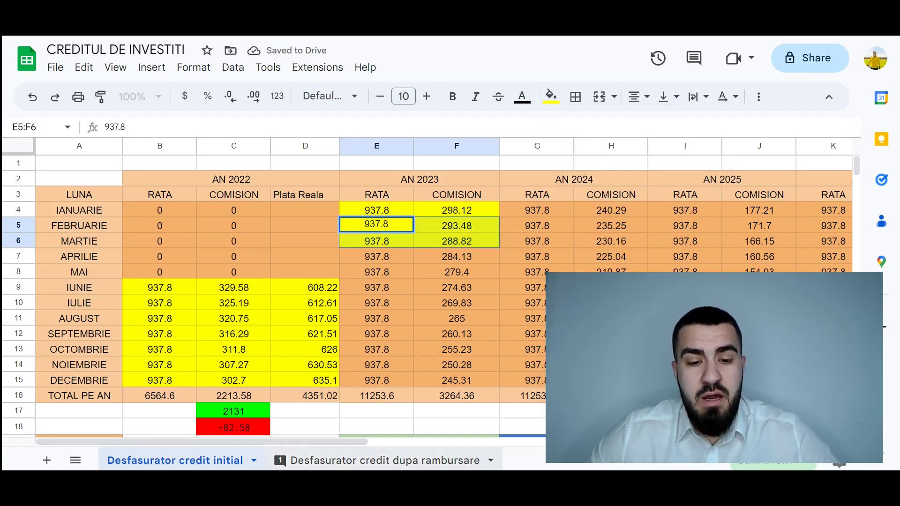
- On the "Desfasurator credit dupa rambursare" sheet, fill the March 2023 cells E6:G6 with yellow
{"action": "left_click", "coordinate": [378, 461]}
{"action": "left_click_drag", "start_coordinate": [376, 241], "coordinate": [537, 240]}
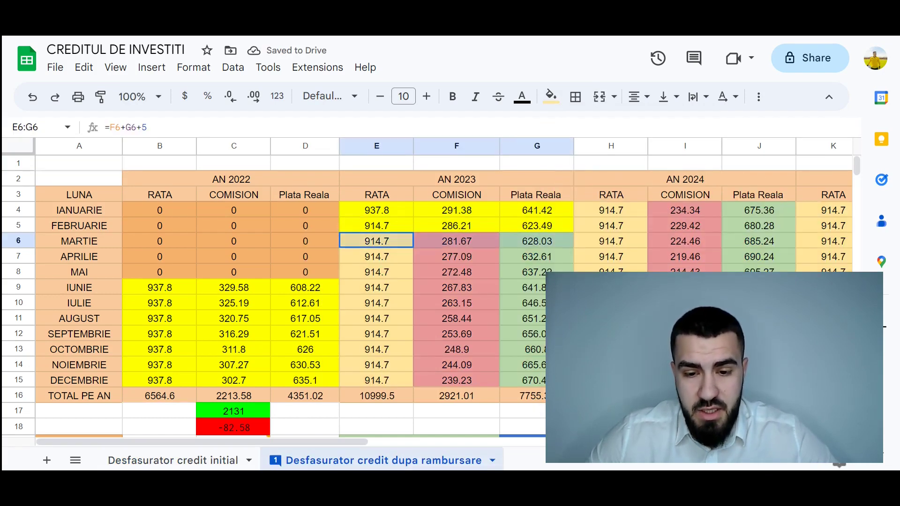
{"action": "left_click", "coordinate": [551, 96]}
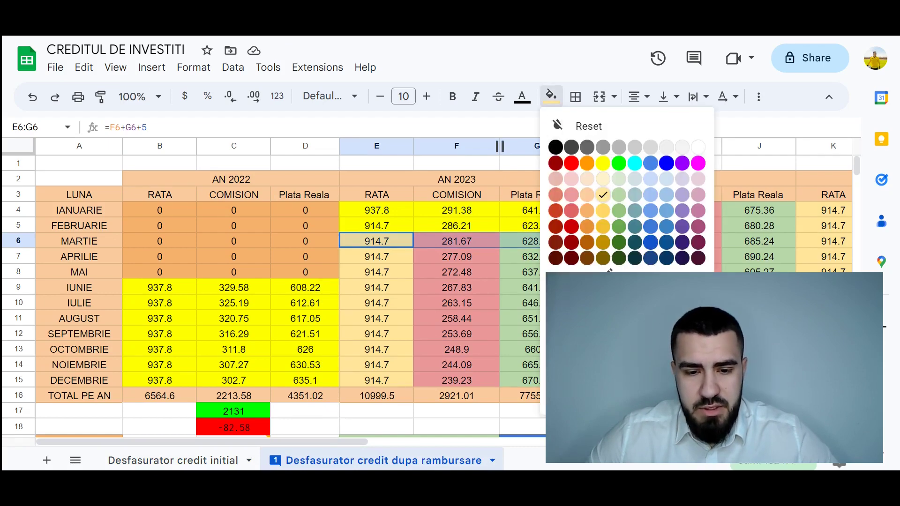
{"action": "left_click", "coordinate": [603, 179]}
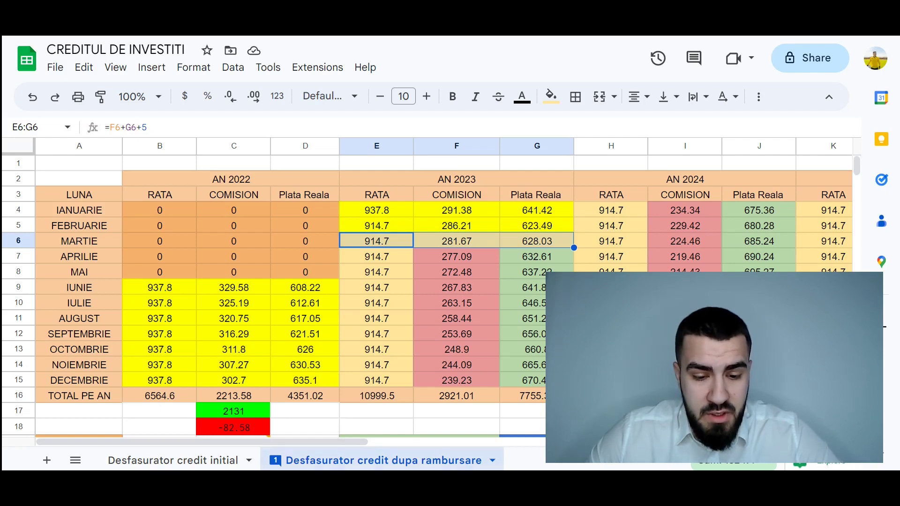
- Add March 2023's Plata Reala (G6) to the end of the CREDIT PLATIT formula in A20
{"action": "scroll", "coordinate": [282, 282], "scroll_direction": "down", "scroll_amount": 1}
{"action": "scroll", "coordinate": [281, 281], "scroll_direction": "up", "scroll_amount": 1}
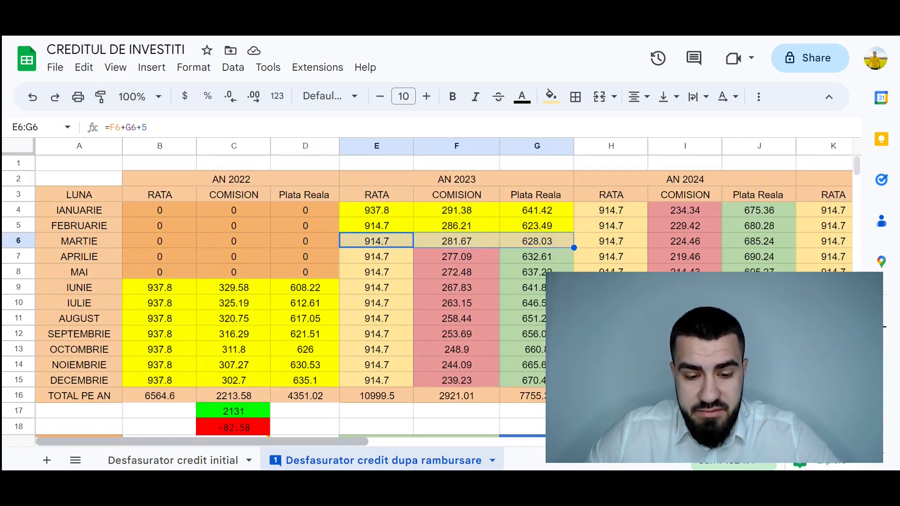
{"action": "scroll", "coordinate": [281, 281], "scroll_direction": "right", "scroll_amount": 1}
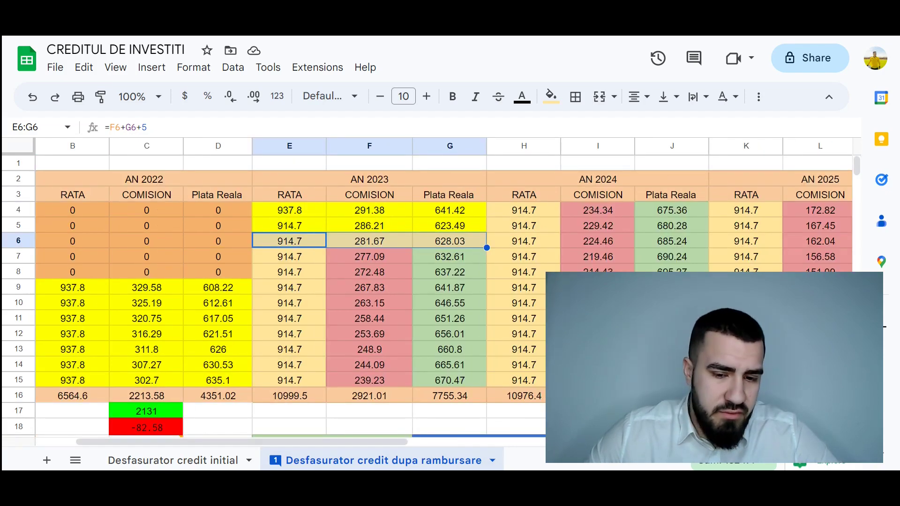
{"action": "scroll", "coordinate": [281, 281], "scroll_direction": "down", "scroll_amount": 2}
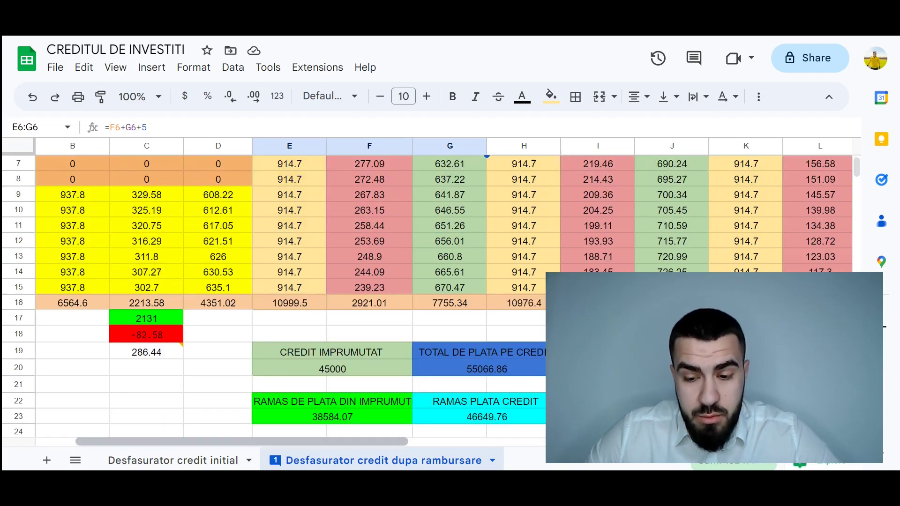
{"action": "scroll", "coordinate": [281, 281], "scroll_direction": "left", "scroll_amount": 2}
{"action": "scroll", "coordinate": [281, 281], "scroll_direction": "up", "scroll_amount": 2}
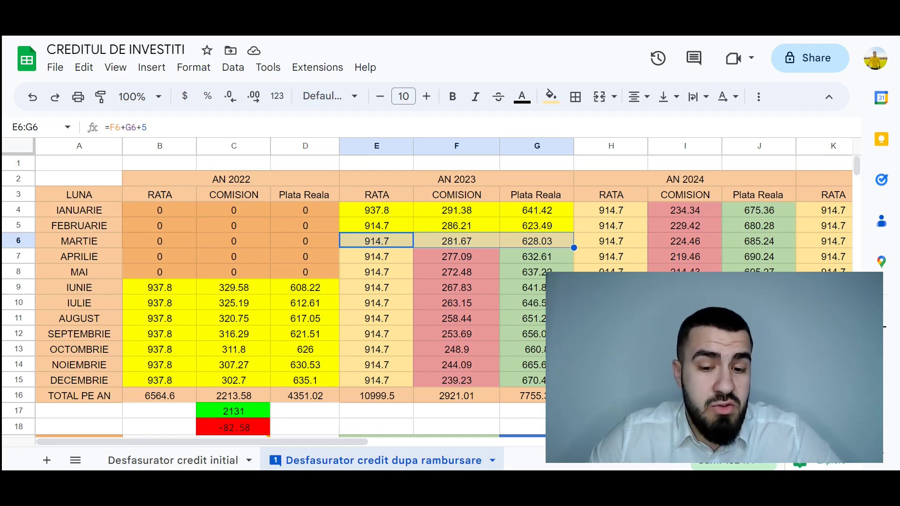
{"action": "left_click", "coordinate": [456, 410]}
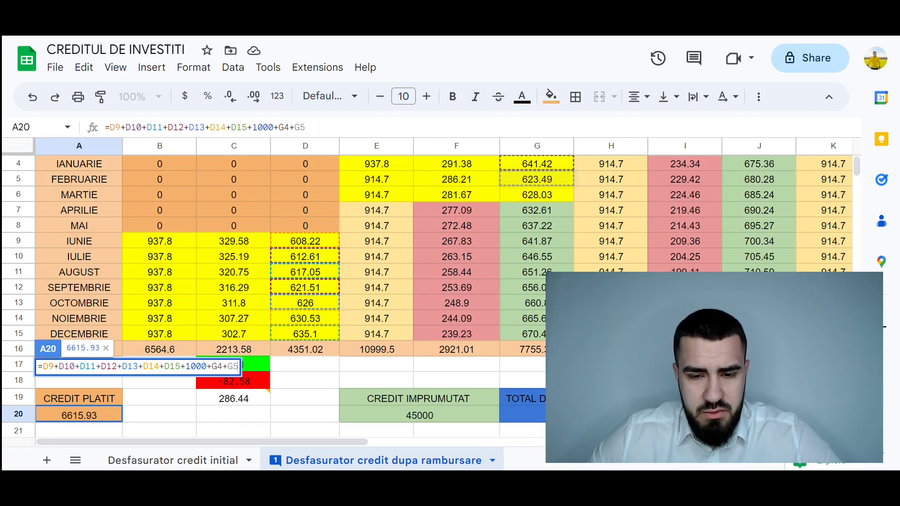
{"action": "type", "text": "+"}
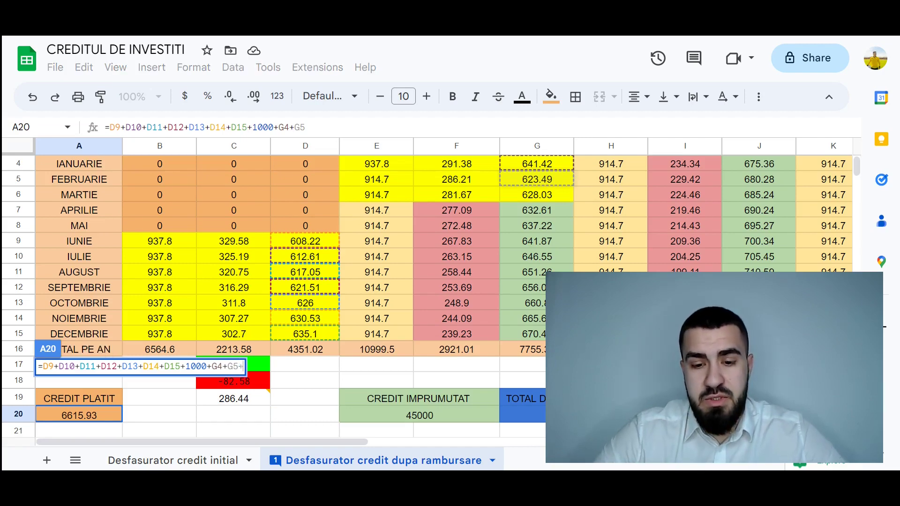
{"action": "left_click", "coordinate": [536, 195]}
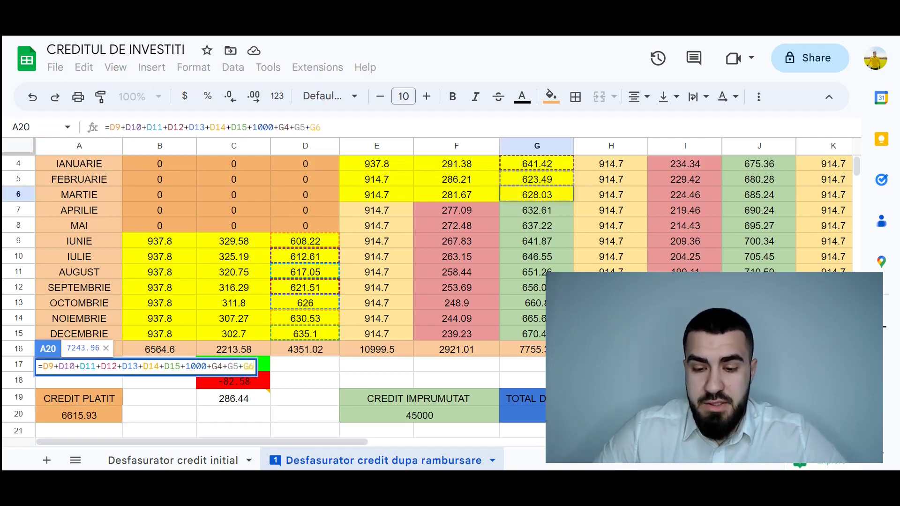
{"action": "key", "text": "Return"}
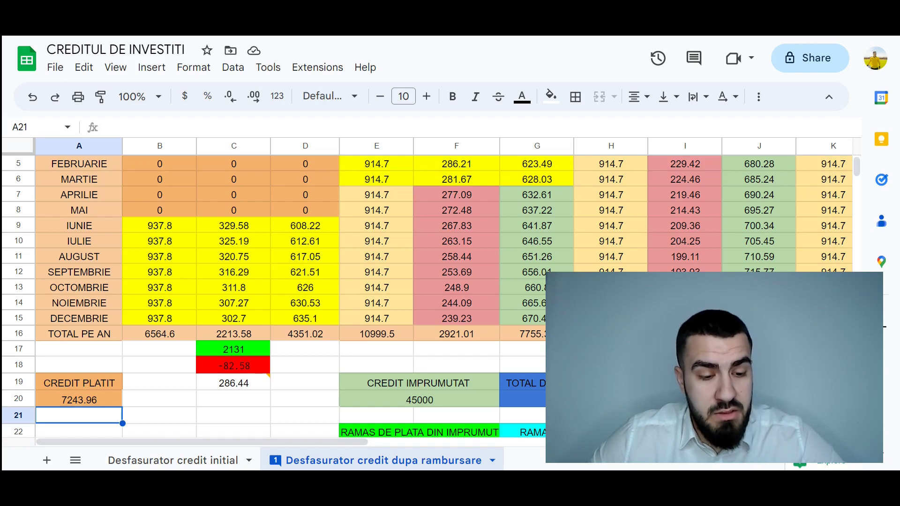
- Check the RAMAS DE PLATA DIN IMPRUMUT formula and subtract the March 2023 rate from RAMAS PLATA CREDIT
{"action": "scroll", "coordinate": [281, 291], "scroll_direction": "down", "scroll_amount": 1}
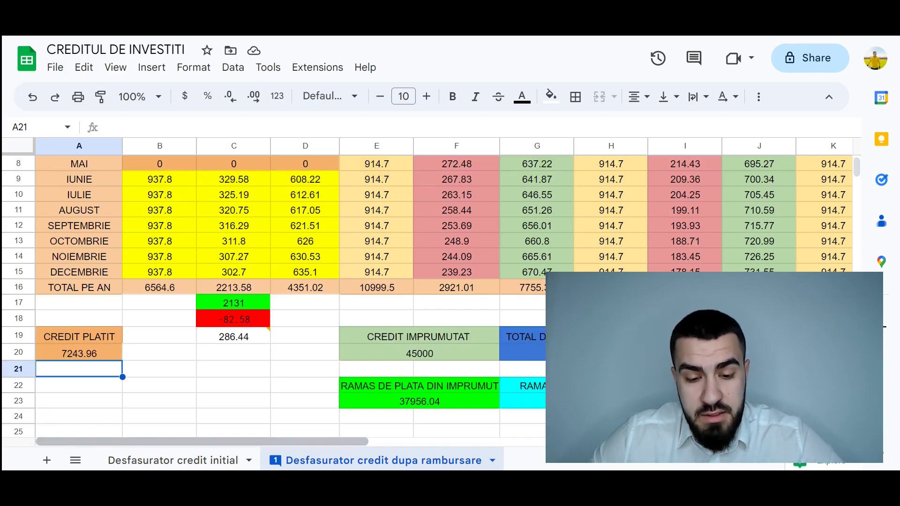
{"action": "left_click", "coordinate": [419, 401]}
{"action": "key", "text": "Return"}
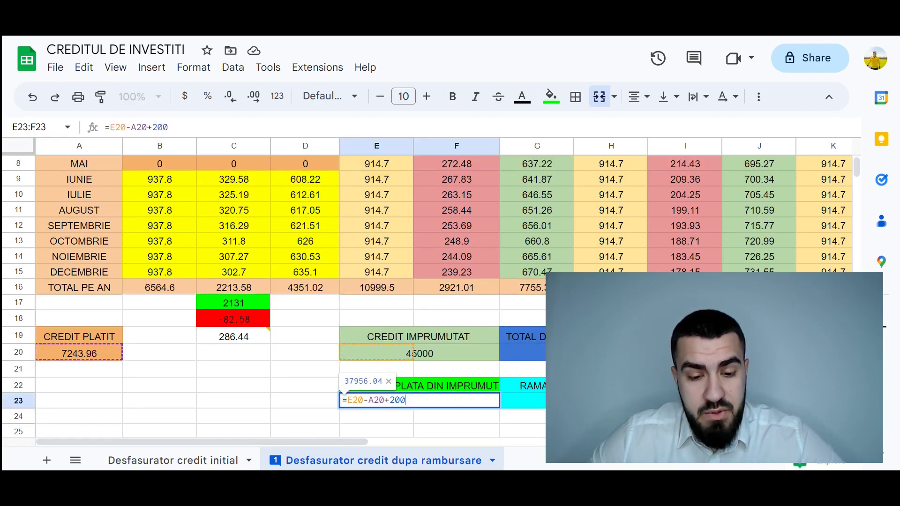
{"action": "left_click", "coordinate": [304, 385]}
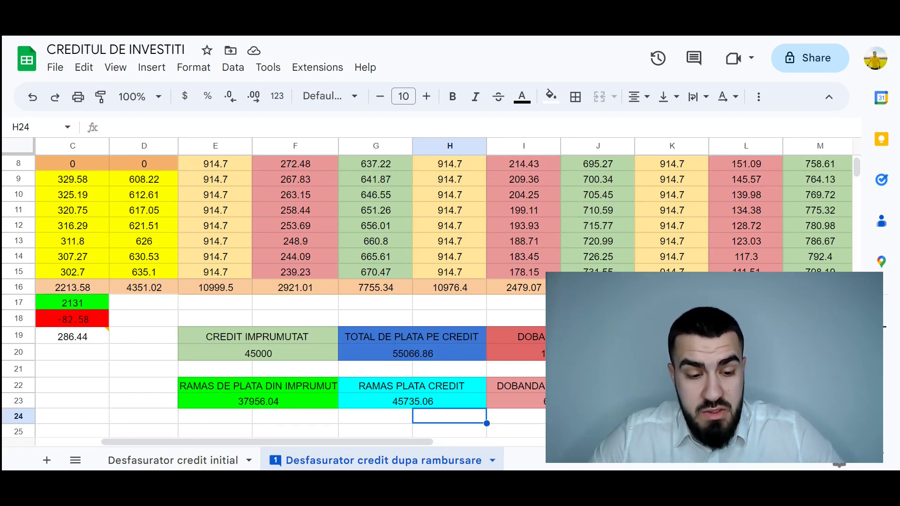
- Review the loan summary blocks below the schedule and inspect the formula behind DOBANDA BANCA RAMASA
{"action": "scroll", "coordinate": [291, 282], "scroll_direction": "left", "scroll_amount": 3}
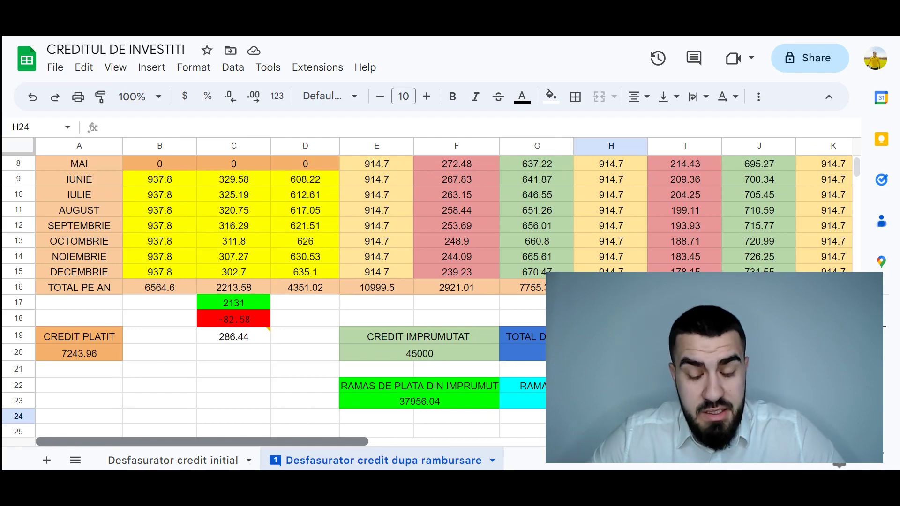
{"action": "scroll", "coordinate": [290, 281], "scroll_direction": "up", "scroll_amount": 1}
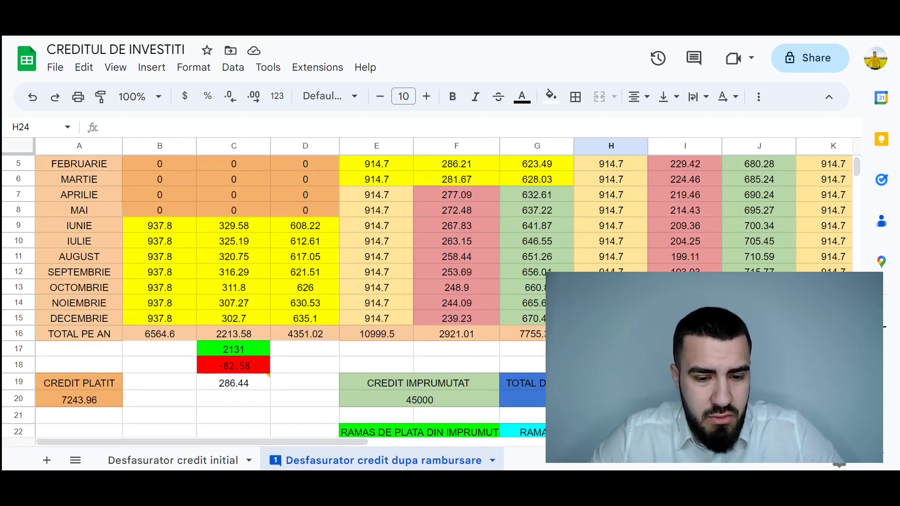
{"action": "scroll", "coordinate": [291, 281], "scroll_direction": "right", "scroll_amount": 3}
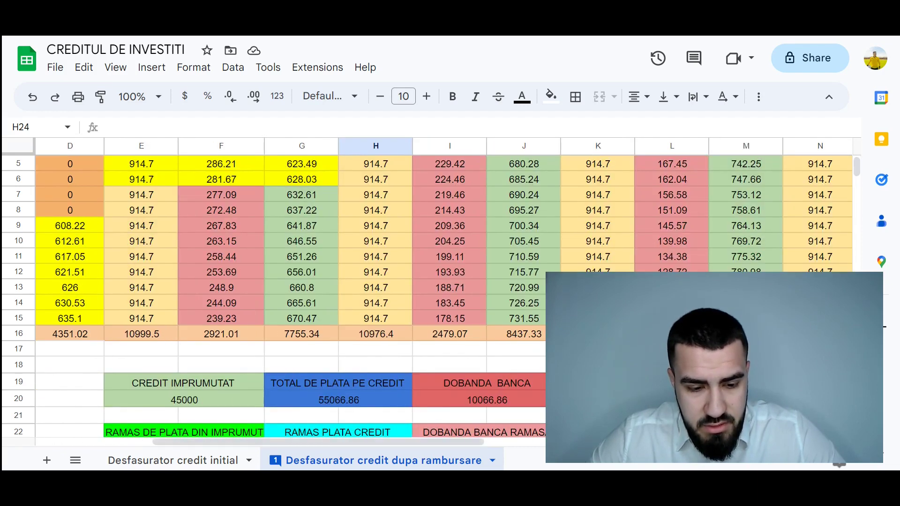
{"action": "scroll", "coordinate": [291, 281], "scroll_direction": "down", "scroll_amount": 1}
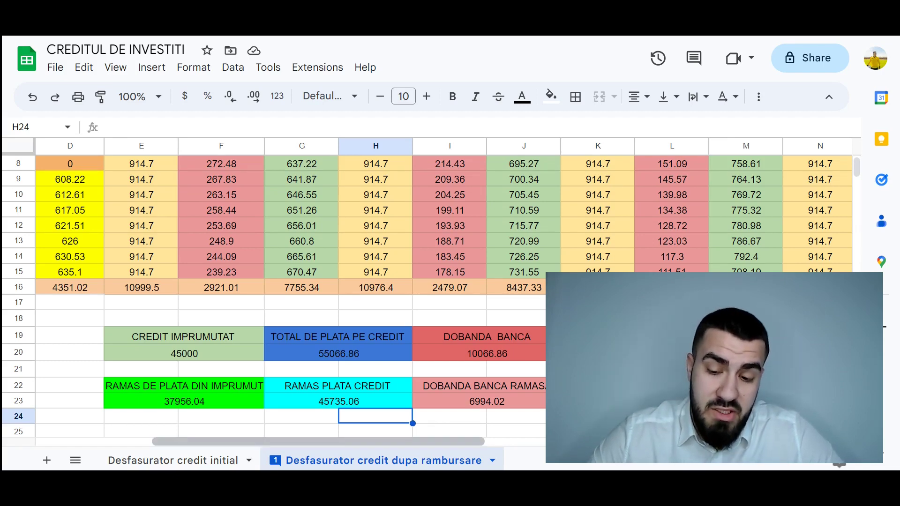
{"action": "left_click_drag", "start_coordinate": [322, 442], "coordinate": [359, 442]}
{"action": "left_click", "coordinate": [343, 401]}
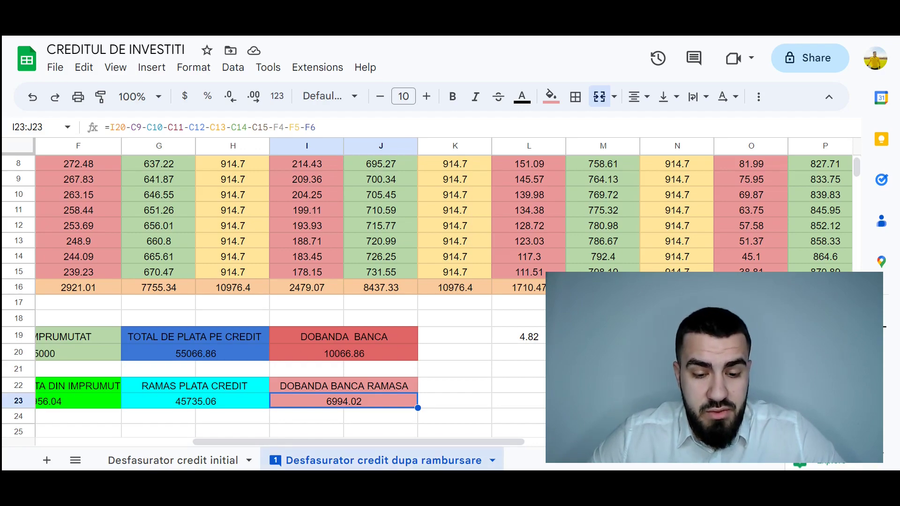
- Inspect the 2023 COMISION total in the TOTAL PE AN row
{"action": "scroll", "coordinate": [281, 281], "scroll_direction": "left", "scroll_amount": 4}
{"action": "scroll", "coordinate": [282, 282], "scroll_direction": "up", "scroll_amount": 2}
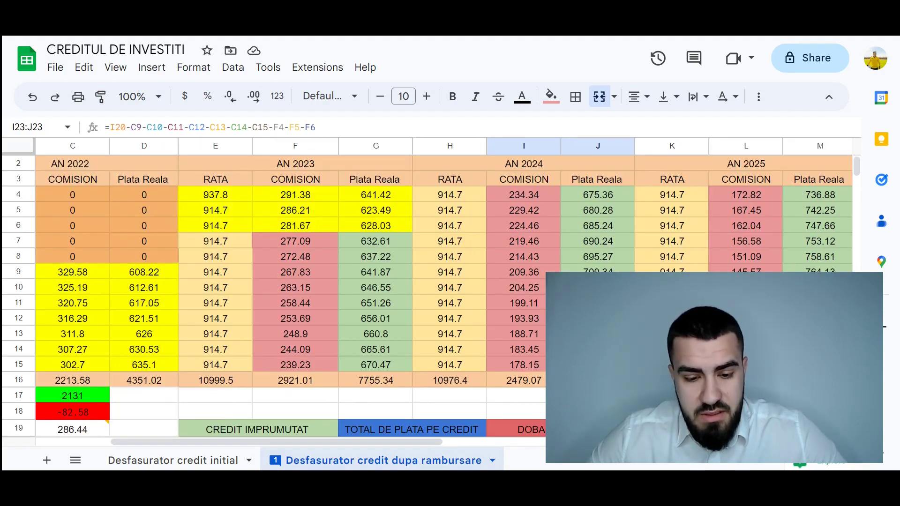
{"action": "scroll", "coordinate": [281, 281], "scroll_direction": "left", "scroll_amount": 2}
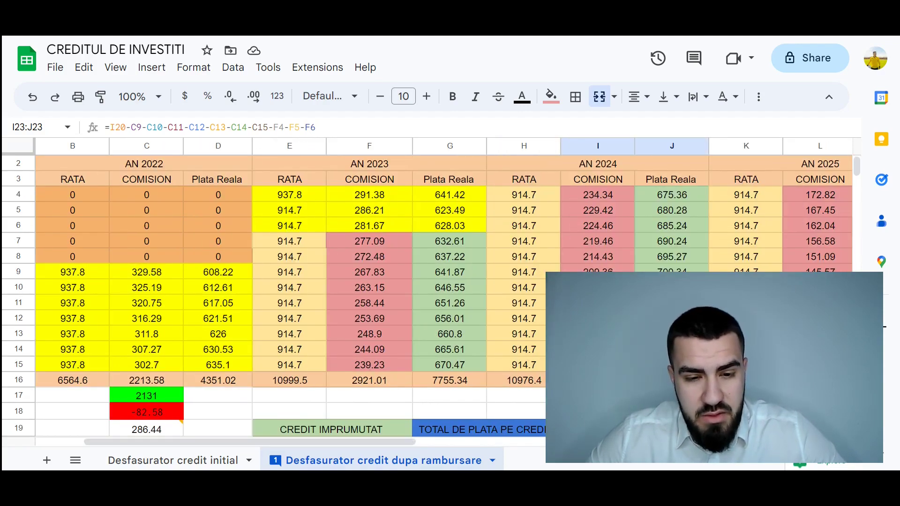
{"action": "left_click", "coordinate": [368, 381]}
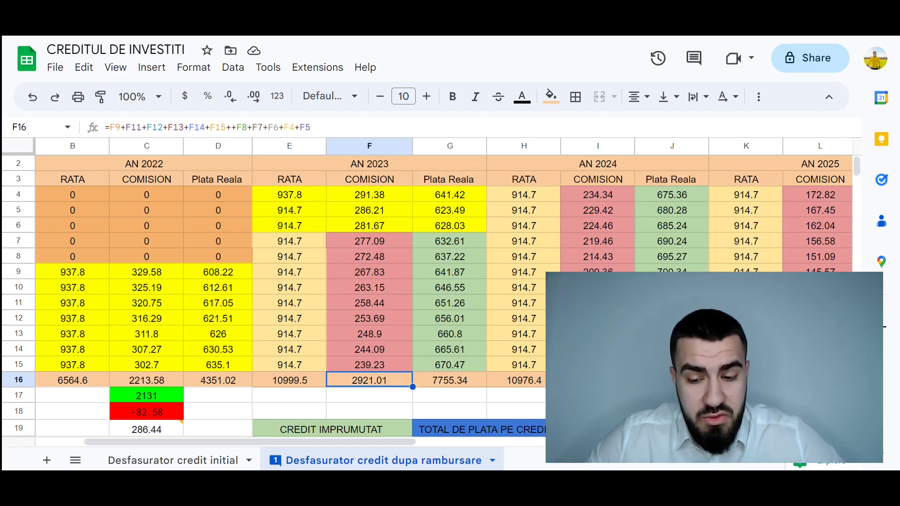
- Switch to the Nuclear Electrica Intrinsic Value spreadsheet and review the share value and dividend projections on Sheet1
{"action": "key", "text": "ctrl+Tab"}
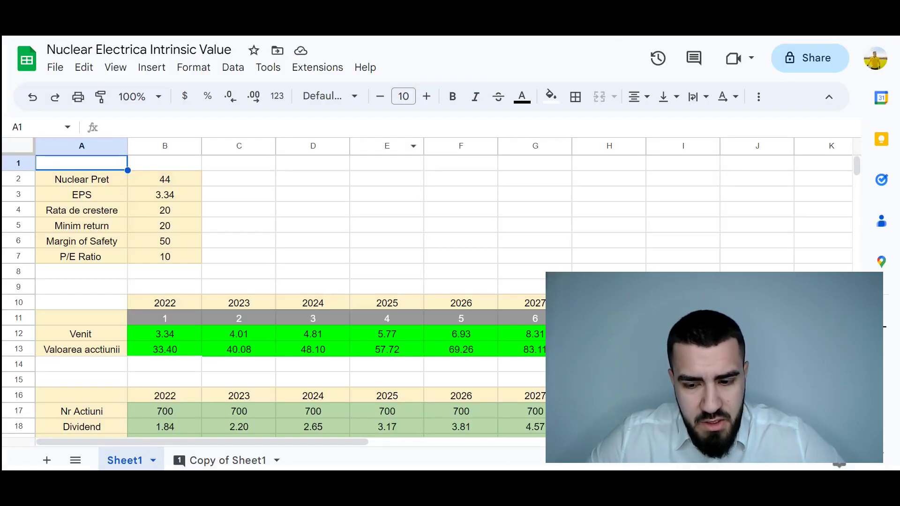
{"action": "scroll", "coordinate": [422, 296], "scroll_direction": "down", "scroll_amount": 1}
{"action": "scroll", "coordinate": [422, 296], "scroll_direction": "down", "scroll_amount": 2}
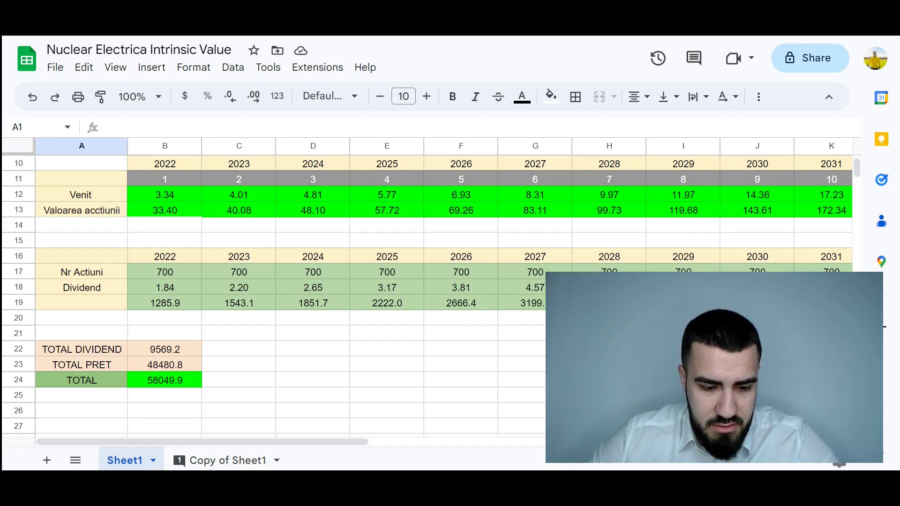
- On "Copy of Sheet1", examine the 2022 number of shares, dividend per share and total net dividend
{"action": "left_click", "coordinate": [220, 460]}
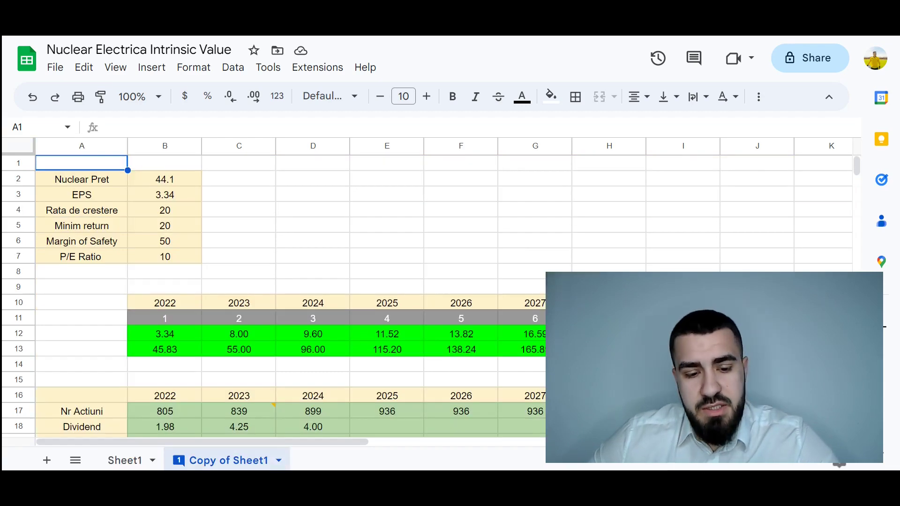
{"action": "scroll", "coordinate": [329, 291], "scroll_direction": "down", "scroll_amount": 2}
{"action": "scroll", "coordinate": [328, 291], "scroll_direction": "up", "scroll_amount": 1}
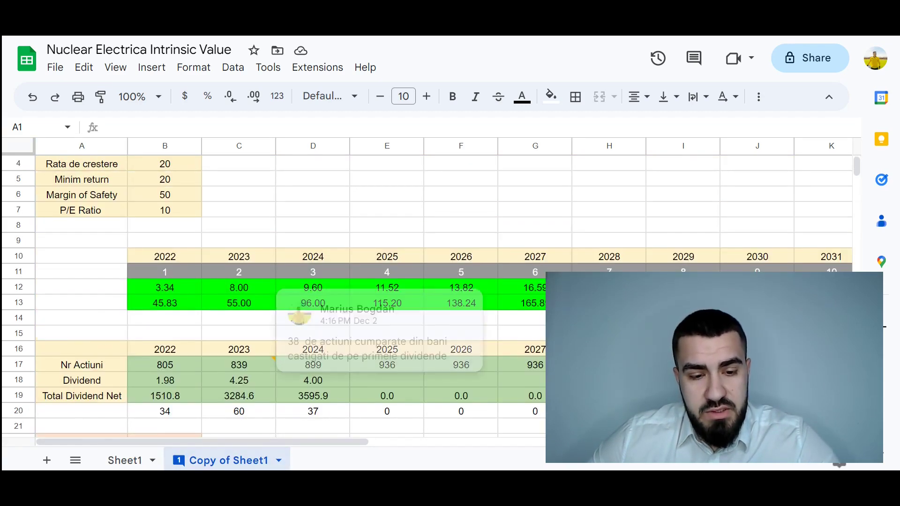
{"action": "scroll", "coordinate": [328, 291], "scroll_direction": "down", "scroll_amount": 2}
{"action": "left_click", "coordinate": [165, 272]}
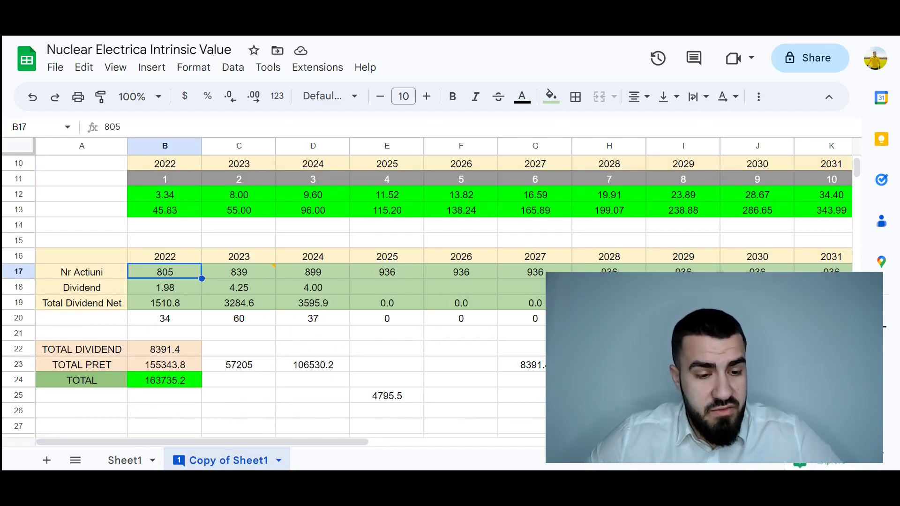
{"action": "left_click_drag", "start_coordinate": [82, 271], "coordinate": [165, 272]}
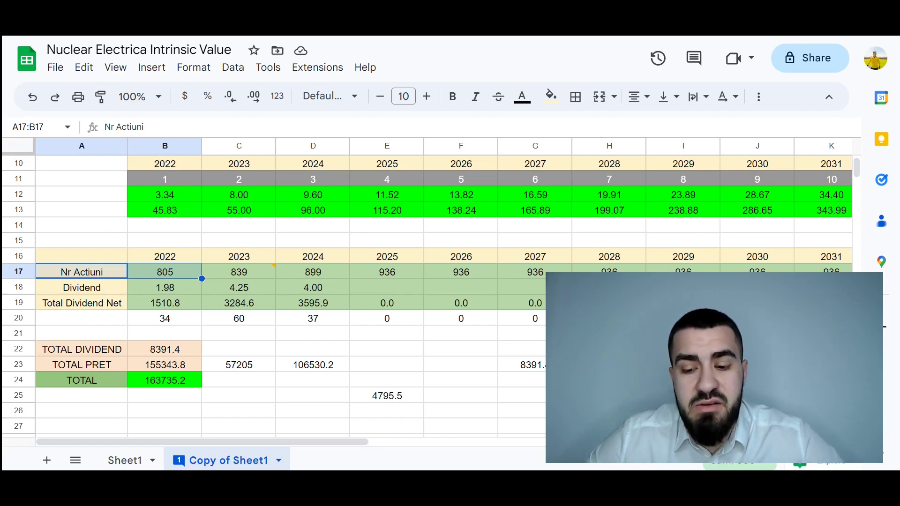
{"action": "left_click", "coordinate": [164, 287]}
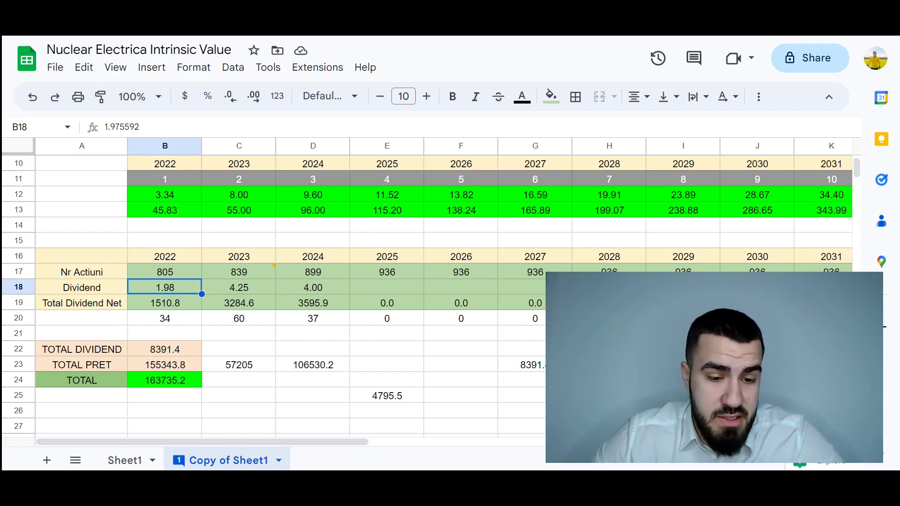
{"action": "left_click", "coordinate": [165, 303]}
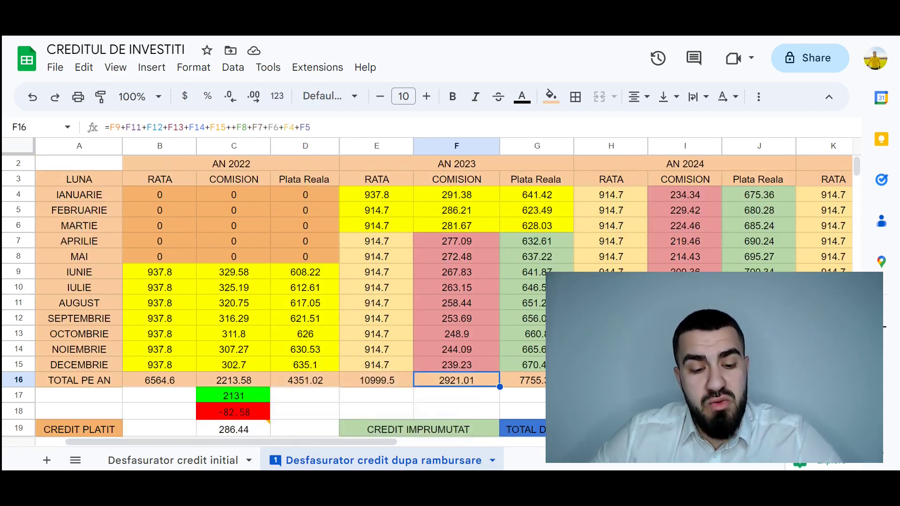
- Compare the green cell under the 2022 commission total in CREDITUL DE INVESTITI with the 2022 Total Dividend Net in the Nuclear Electrica spreadsheet
{"action": "left_click_drag", "start_coordinate": [159, 396], "coordinate": [233, 395]}
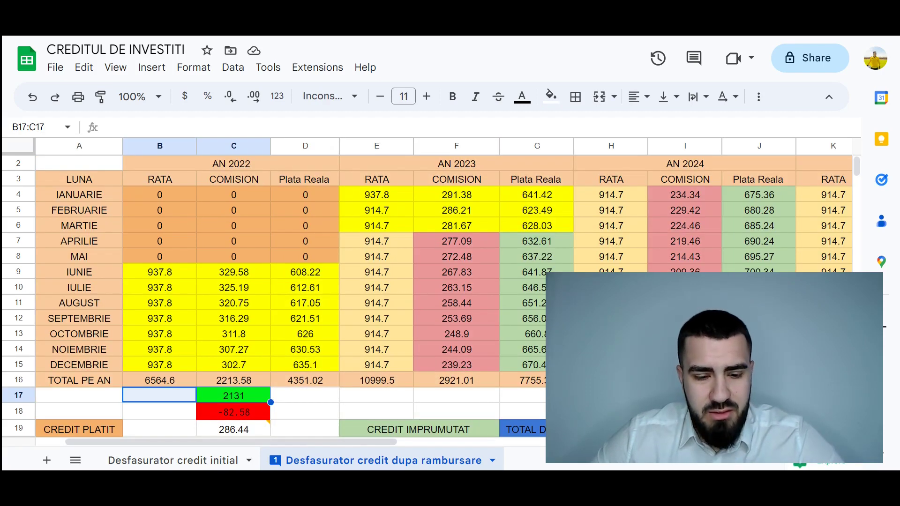
{"action": "left_click", "coordinate": [233, 395]}
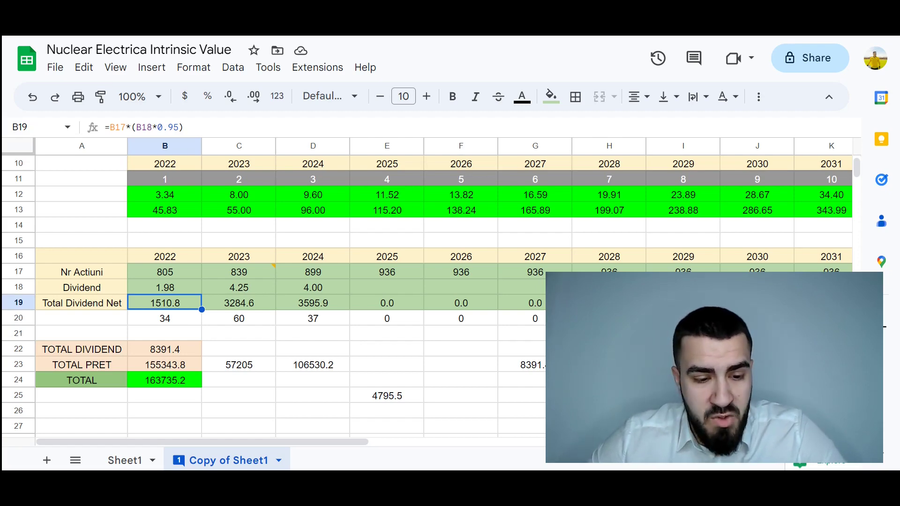
{"action": "left_click", "coordinate": [165, 318]}
{"action": "left_click", "coordinate": [164, 302]}
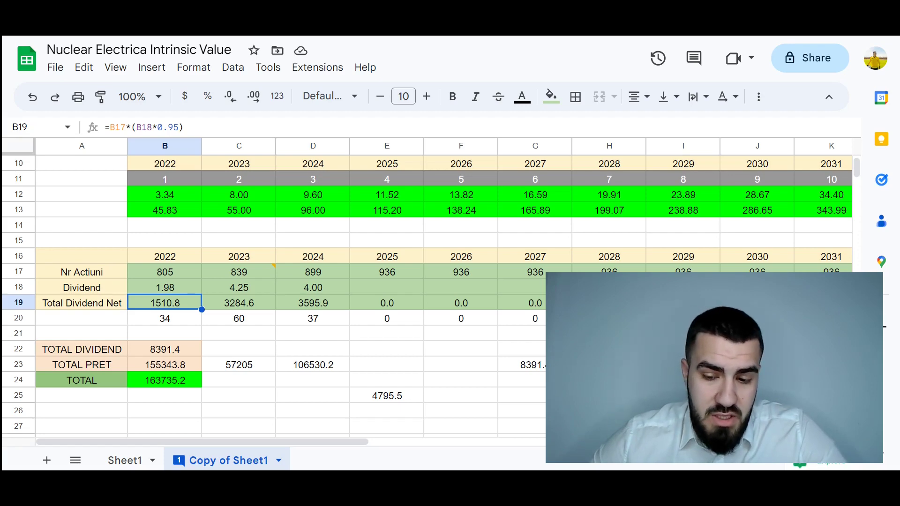
- Examine the 2022 dividend per share, the Total Dividend Net formula and the reinvested shares figure beneath it
{"action": "left_click", "coordinate": [164, 287]}
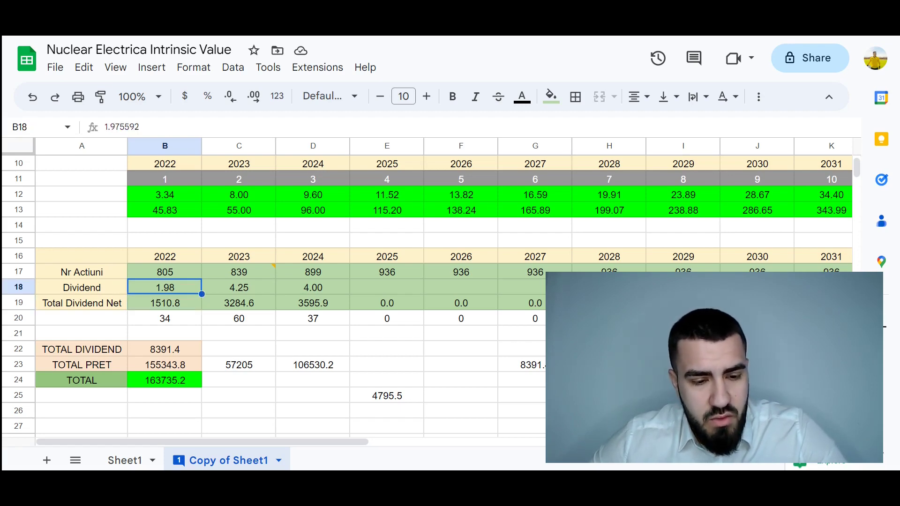
{"action": "left_click", "coordinate": [164, 303]}
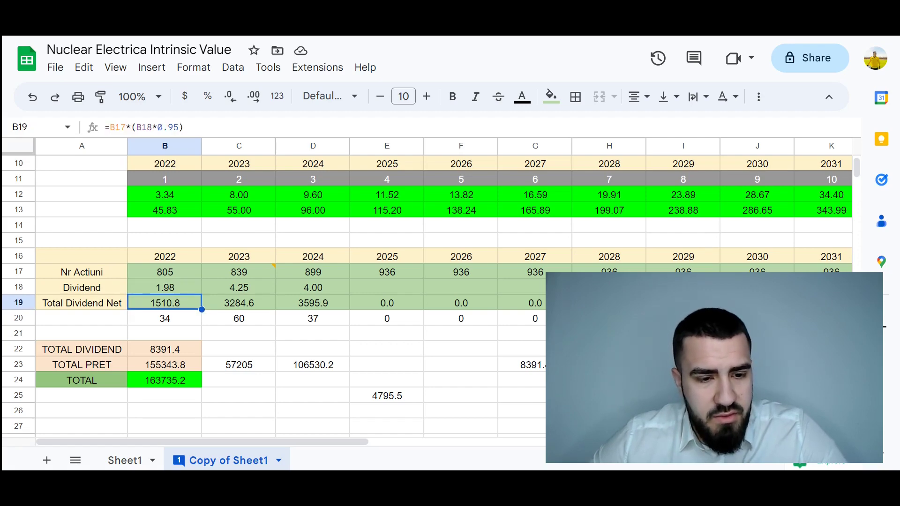
{"action": "left_click_drag", "start_coordinate": [167, 127], "coordinate": [171, 127]}
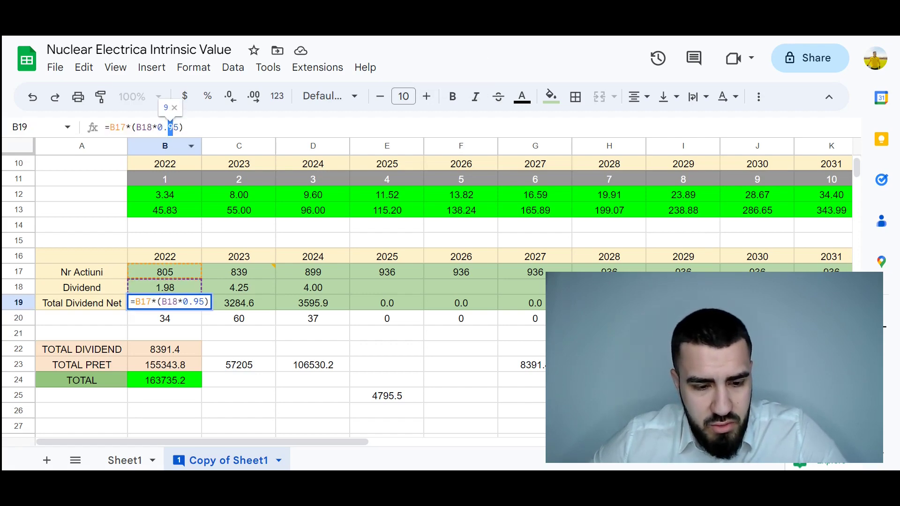
{"action": "key", "text": "Return"}
{"action": "key", "text": "Down"}
{"action": "key", "text": "Up"}
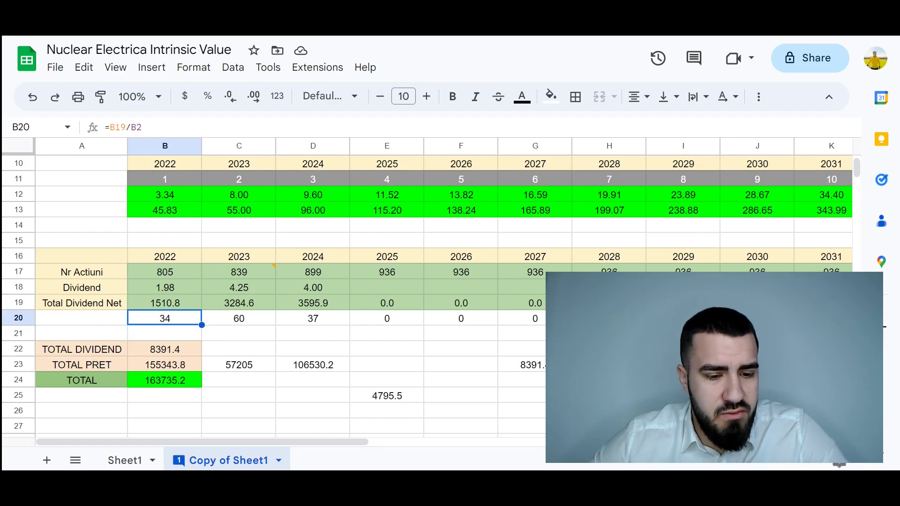
{"action": "key", "text": "Up"}
{"action": "left_click", "coordinate": [165, 319]}
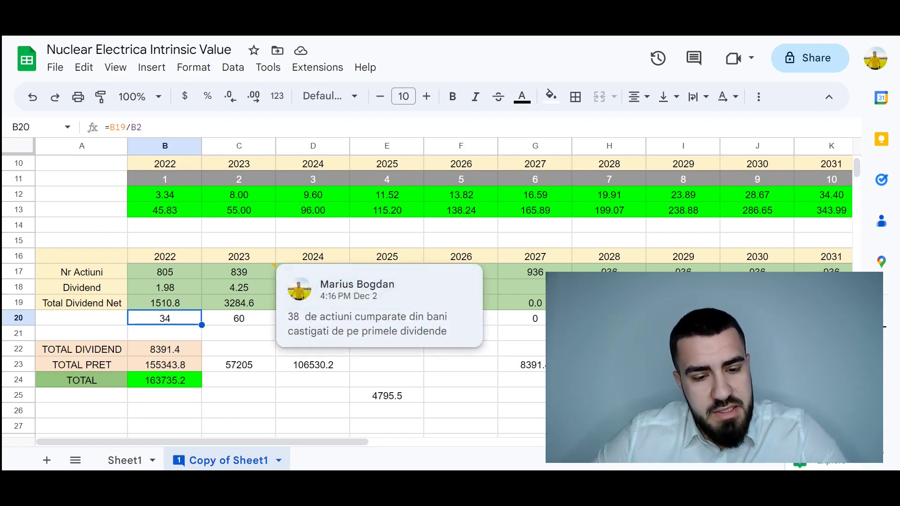
- Correct the comment on the 2023 Nr Actiuni cell to read "34 de actiuni cumparate din bani castigati de pe primele dividende"
{"action": "left_click", "coordinate": [238, 272]}
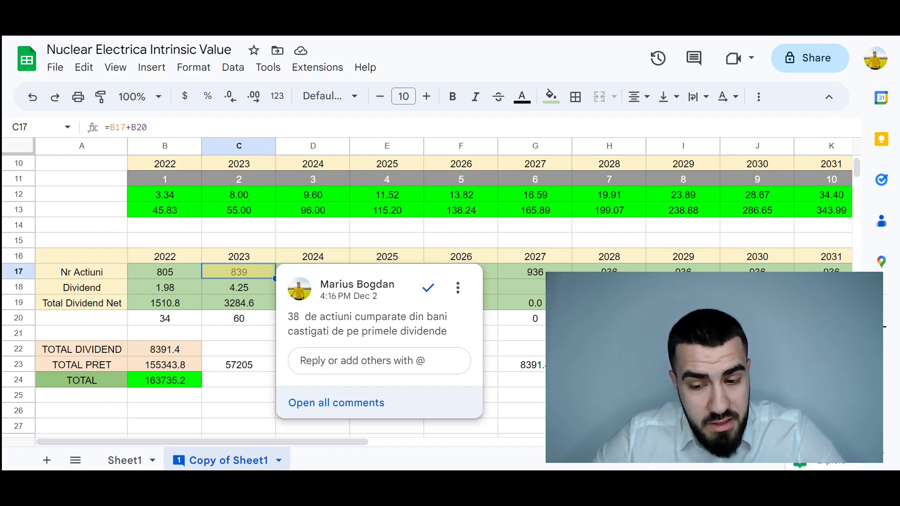
{"action": "left_click", "coordinate": [239, 333]}
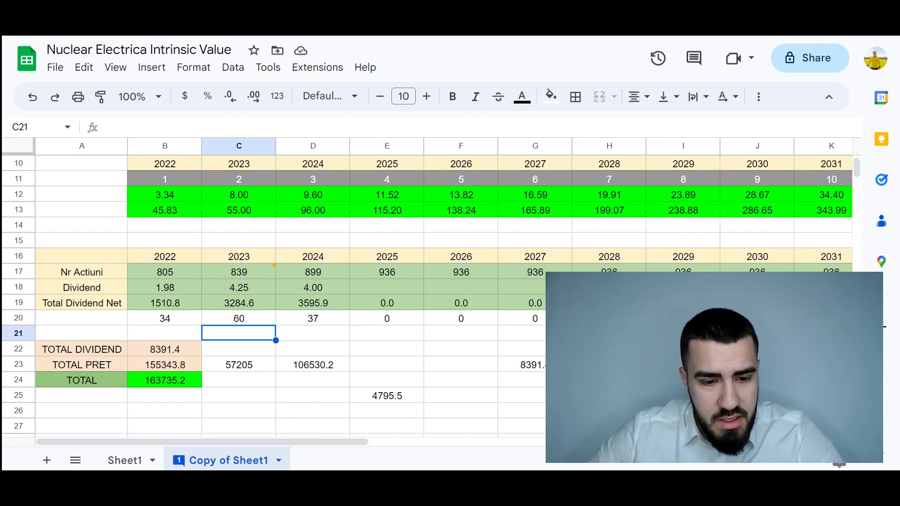
{"action": "scroll", "coordinate": [239, 318], "scroll_direction": "up", "scroll_amount": 1}
{"action": "left_click", "coordinate": [239, 318]}
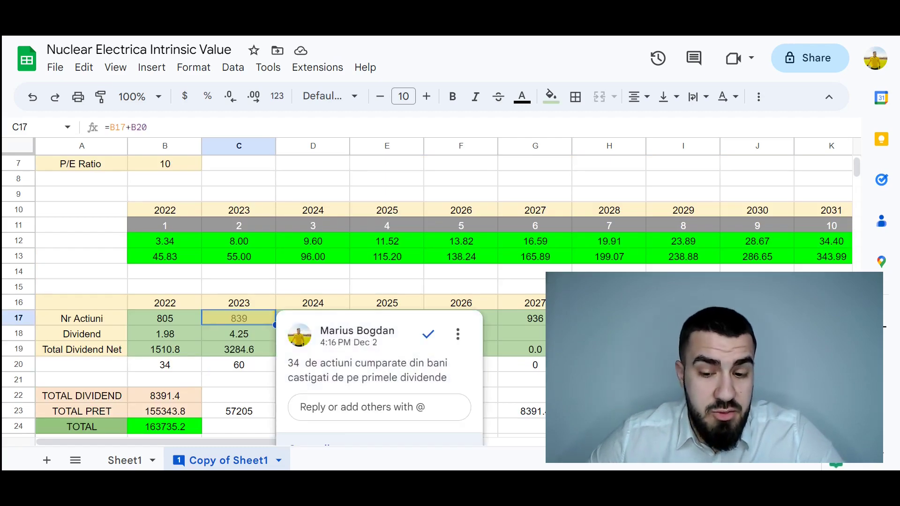
- Inspect the 2023 Total Dividend Net, and check it against the CREDIT IMPRUMUTAT amount in the CREDITUL DE INVESTITI spreadsheet
{"action": "scroll", "coordinate": [427, 296], "scroll_direction": "down", "scroll_amount": 1}
{"action": "left_click", "coordinate": [239, 303]}
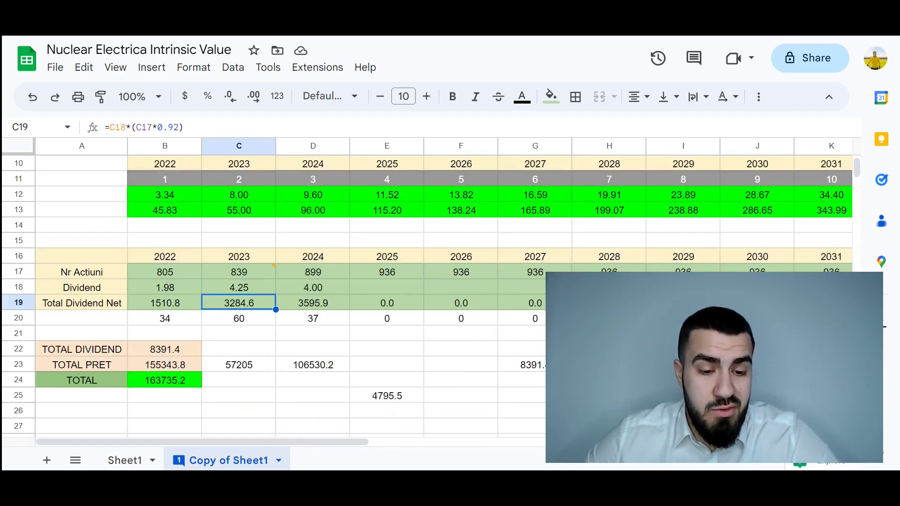
{"action": "scroll", "coordinate": [426, 296], "scroll_direction": "down", "scroll_amount": 1}
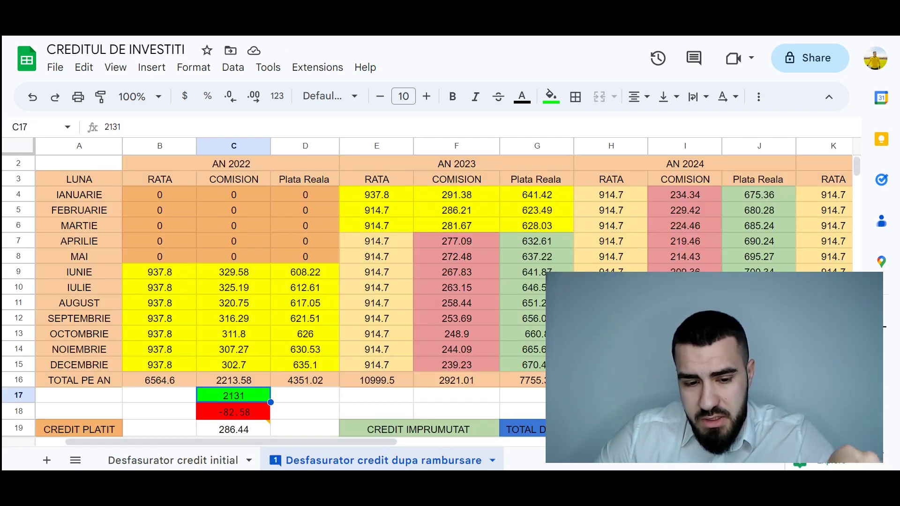
{"action": "scroll", "coordinate": [422, 281], "scroll_direction": "down", "scroll_amount": 3}
{"action": "left_click", "coordinate": [418, 307]}
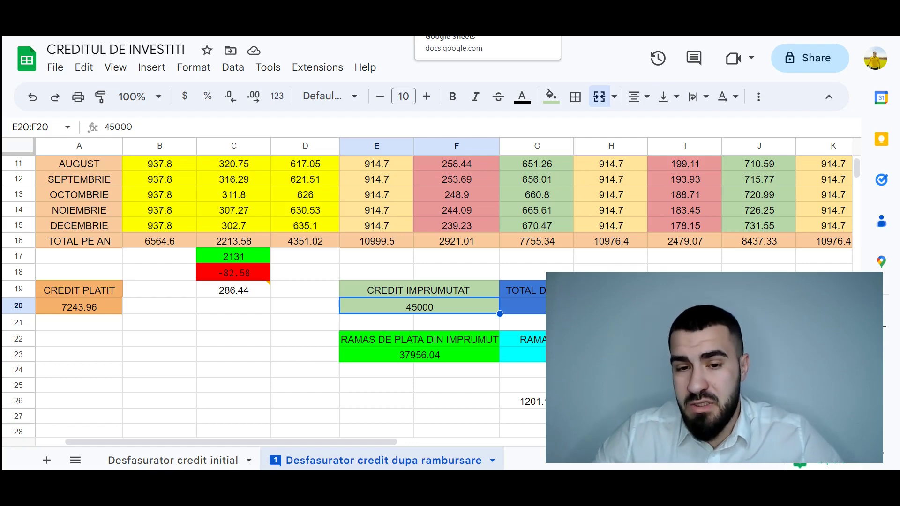
- Consult the DIVIDENDE RO 2023 sheet of Actiuni RO/SUA and return to the Nuclear Electrica Intrinsic Value spreadsheet
{"action": "key", "text": "ctrl+Tab"}
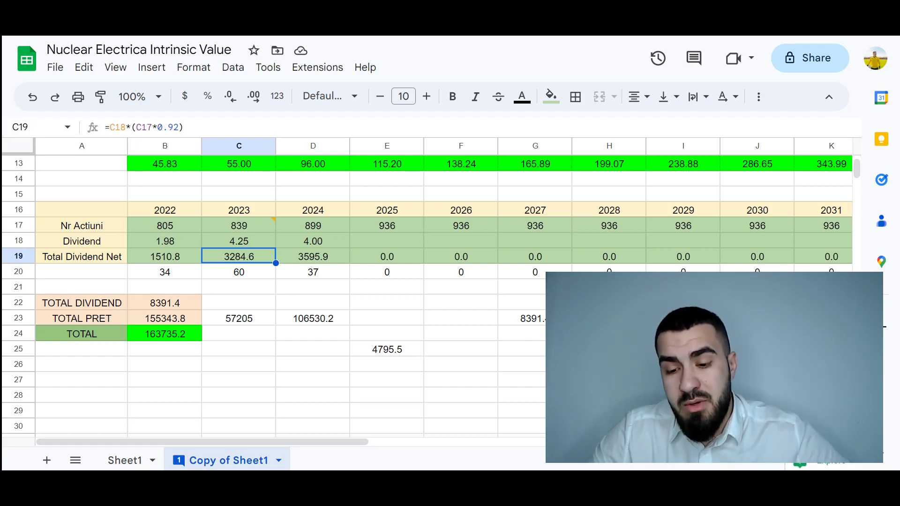
{"action": "scroll", "coordinate": [443, 272], "scroll_direction": "up", "scroll_amount": 1}
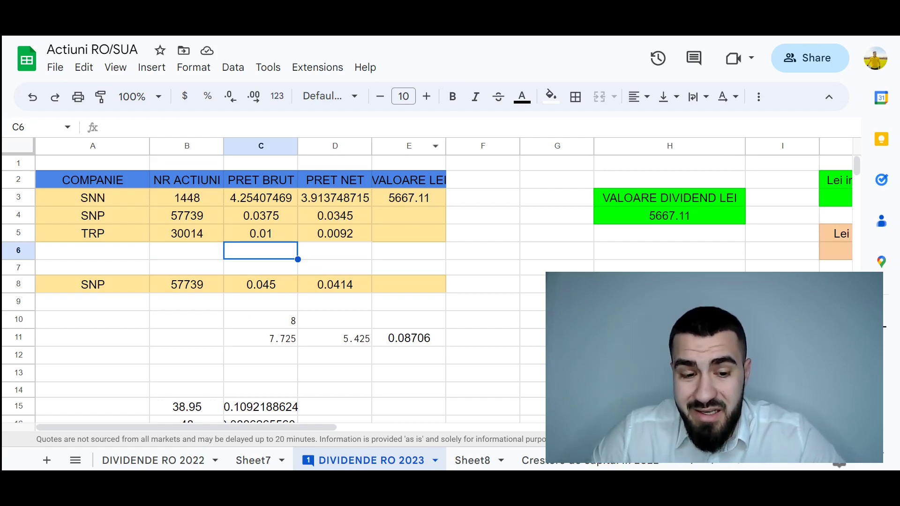
{"action": "key", "text": "ctrl+Tab"}
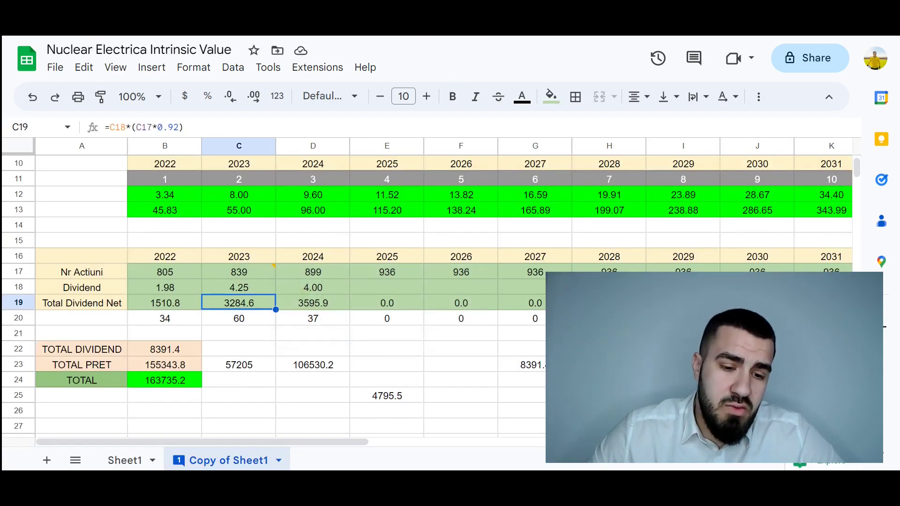
- In CREDITUL DE INVESTITI, enter 3284 in F17 under the 2023 COMISION total and the difference formula =F17-F16 in F18
{"action": "mouse_move", "coordinate": [248, 272]}
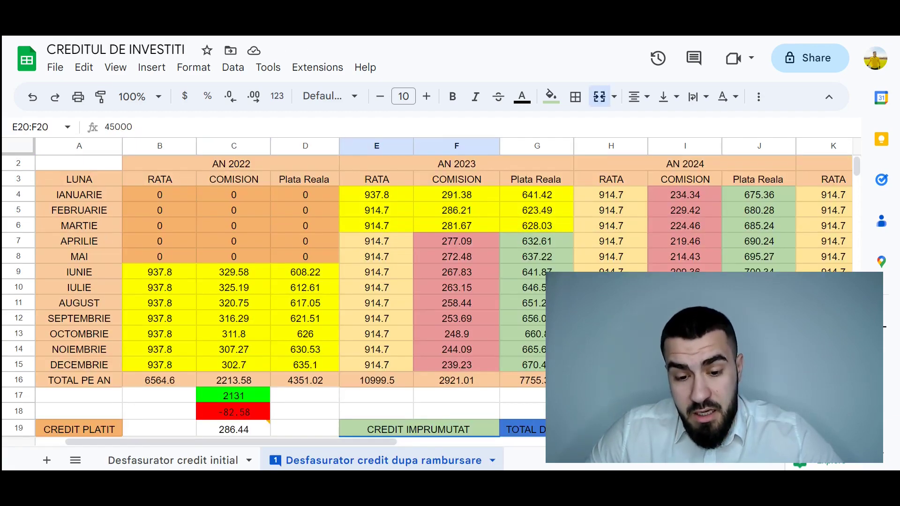
{"action": "left_click", "coordinate": [456, 394]}
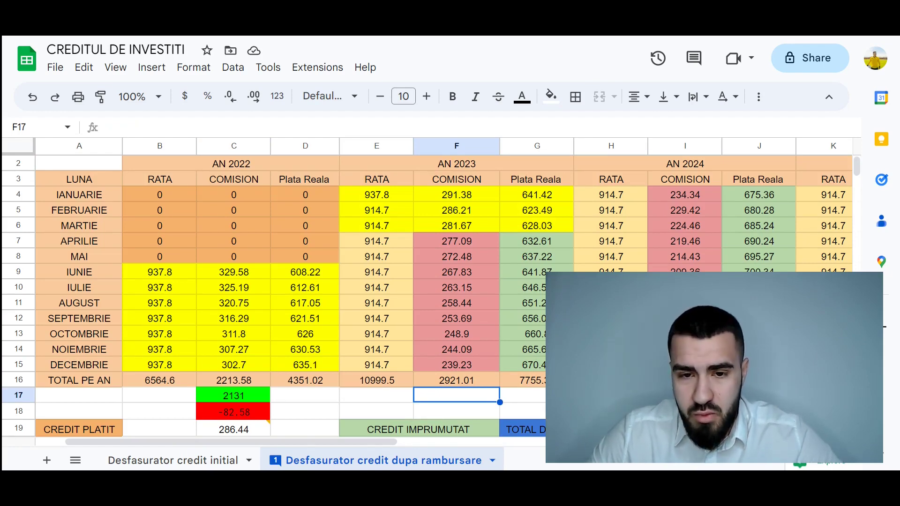
{"action": "key", "text": "ctrl+Tab"}
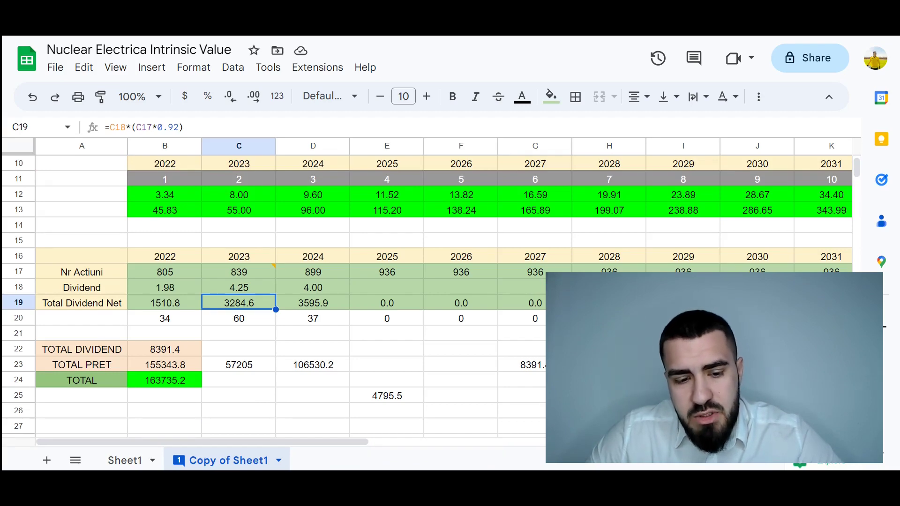
{"action": "key", "text": "ctrl+shift+Tab"}
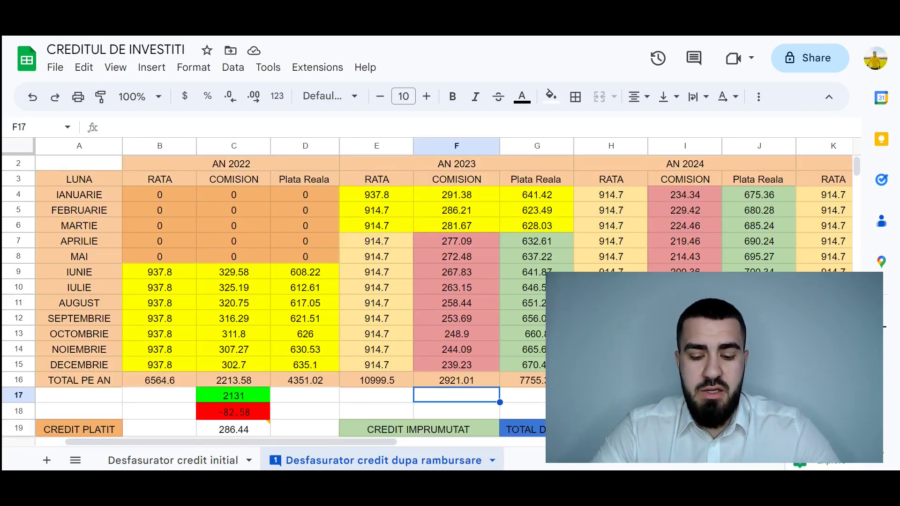
{"action": "type", "text": "3284"}
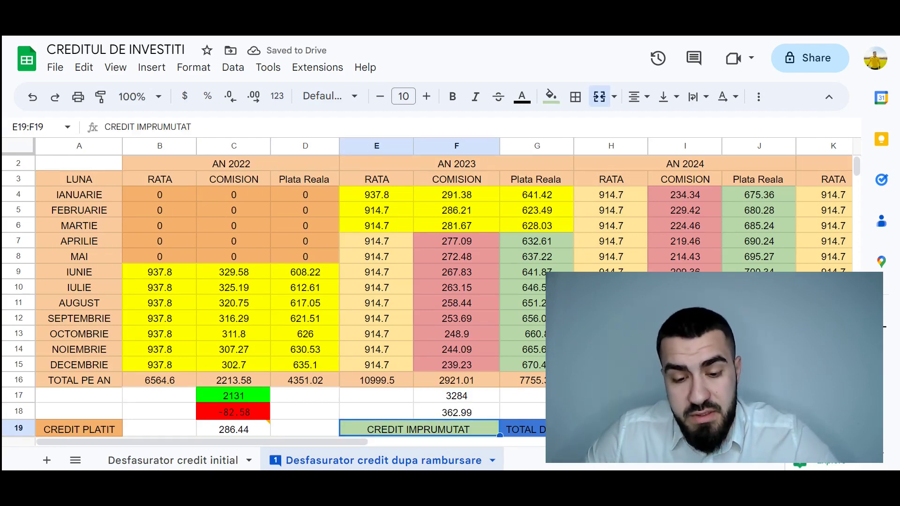
- Fill the 2023 dividend cell F17 and the difference cell F18 with bright green
{"action": "scroll", "coordinate": [422, 282], "scroll_direction": "down", "scroll_amount": 3}
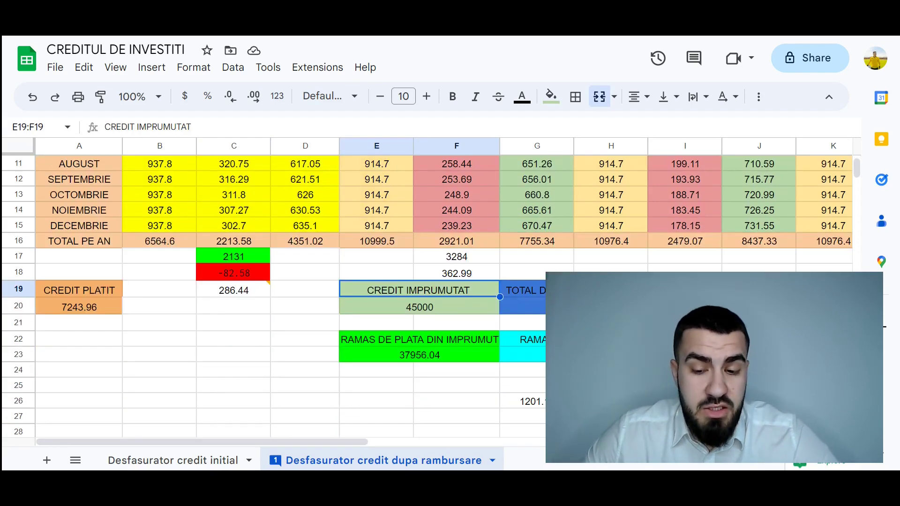
{"action": "scroll", "coordinate": [422, 281], "scroll_direction": "up", "scroll_amount": 2}
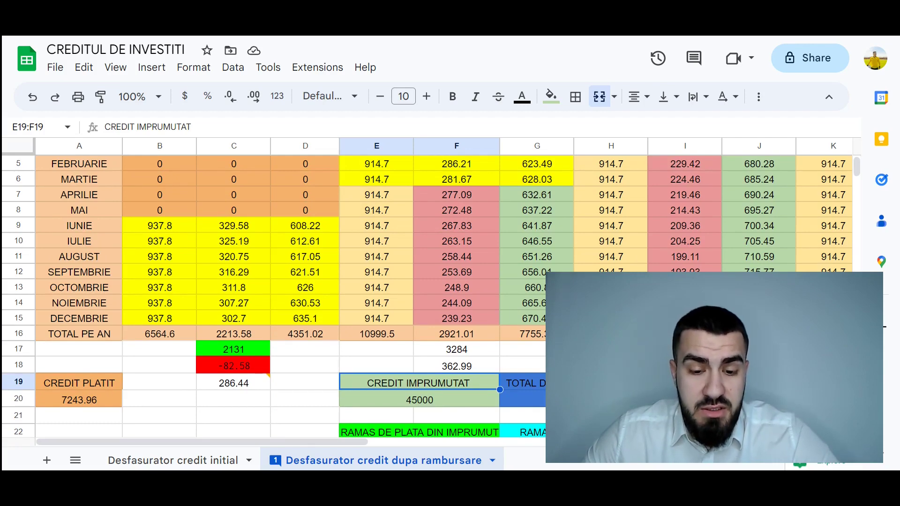
{"action": "left_click", "coordinate": [456, 349]}
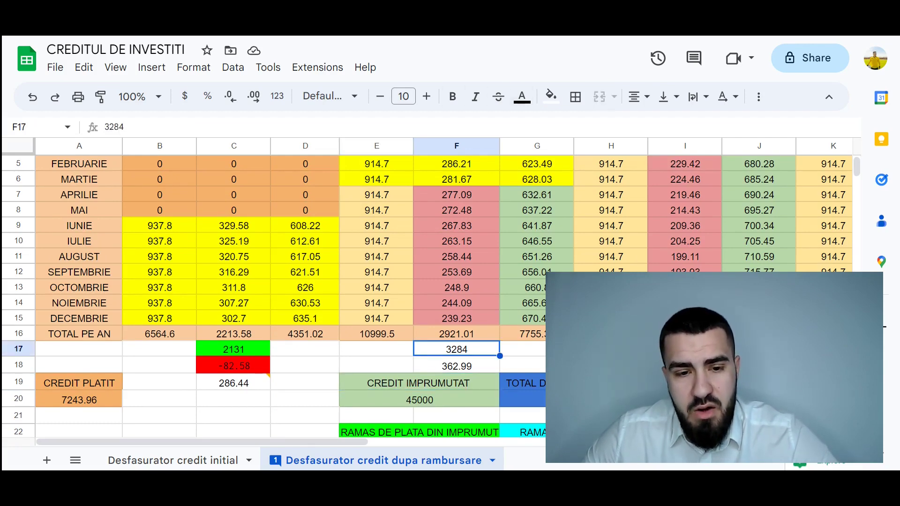
{"action": "left_click", "coordinate": [551, 96]}
{"action": "left_click", "coordinate": [618, 163]}
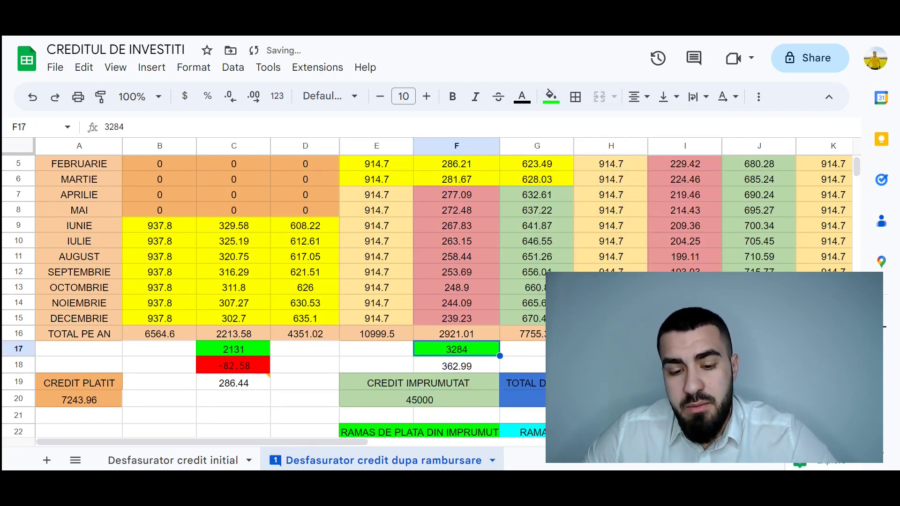
{"action": "key", "text": "Down"}
{"action": "left_click", "coordinate": [551, 96]}
{"action": "left_click", "coordinate": [618, 163]}
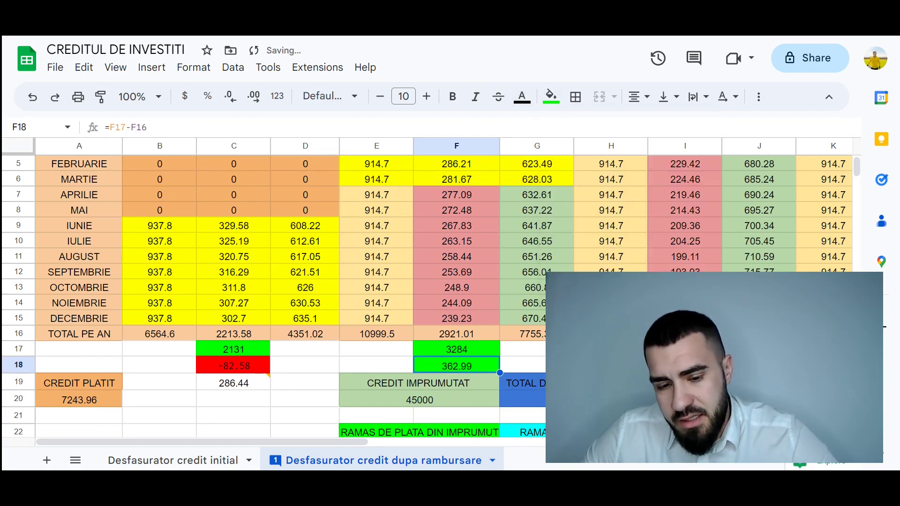
- Review the 2023 monthly COMISION values from January to December and the dividend difference in F18
{"action": "left_click", "coordinate": [376, 365]}
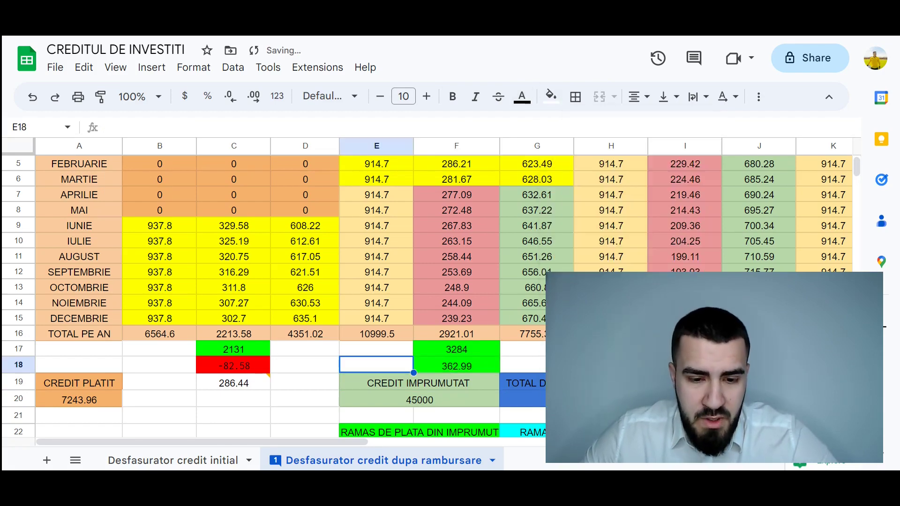
{"action": "scroll", "coordinate": [422, 281], "scroll_direction": "up", "scroll_amount": 2}
{"action": "scroll", "coordinate": [422, 281], "scroll_direction": "down", "scroll_amount": 2}
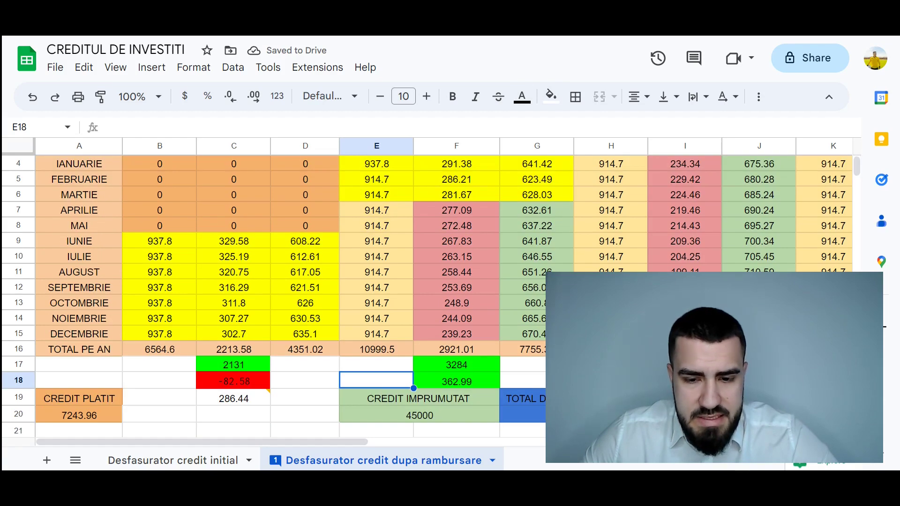
{"action": "scroll", "coordinate": [422, 281], "scroll_direction": "up", "scroll_amount": 2}
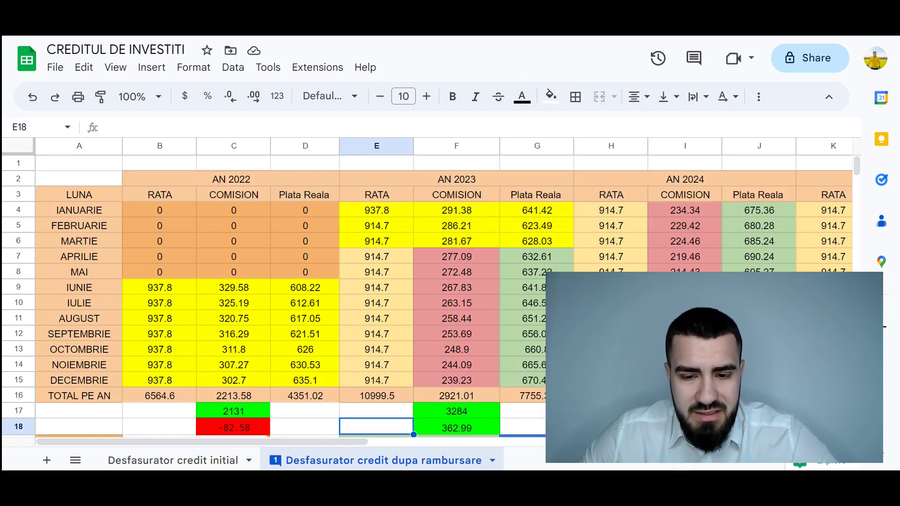
{"action": "left_click_drag", "start_coordinate": [456, 380], "coordinate": [456, 210]}
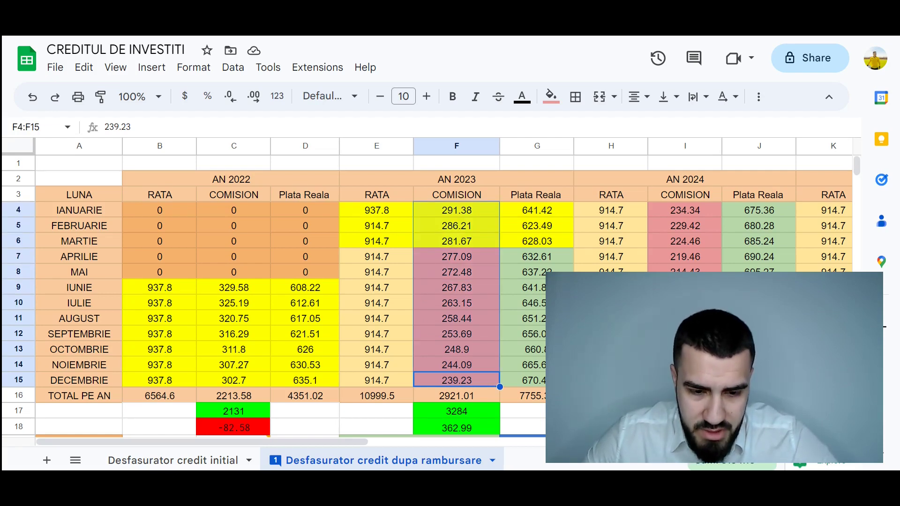
{"action": "scroll", "coordinate": [422, 281], "scroll_direction": "down", "scroll_amount": 1}
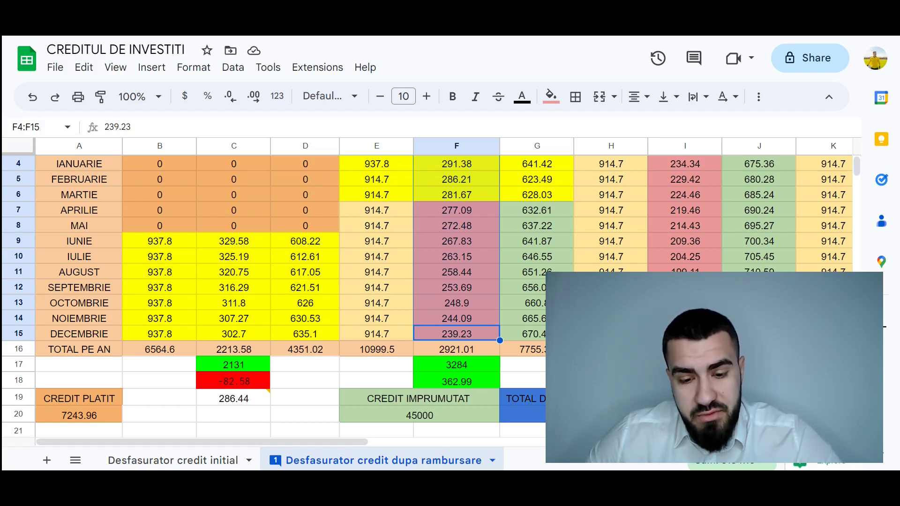
{"action": "left_click", "coordinate": [456, 381]}
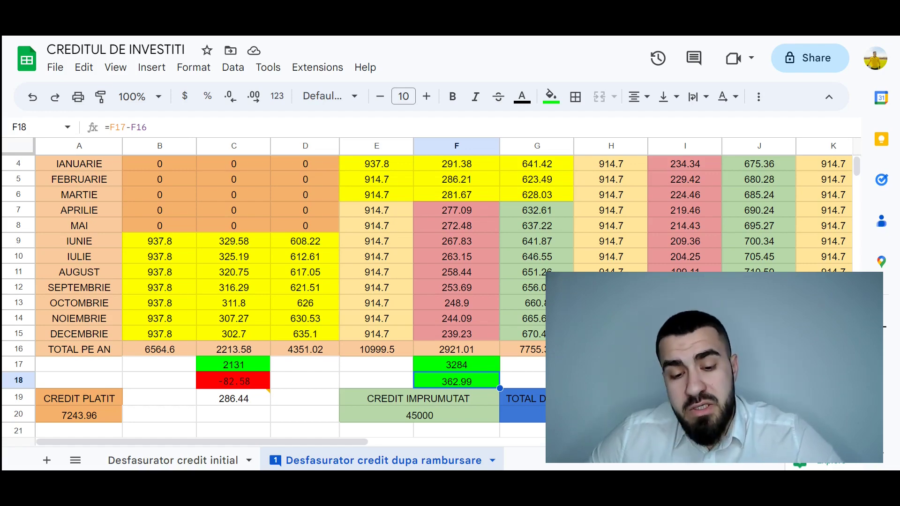
- Review the commission columns and totals for the following years, and inspect the 2022 COMISION total's formula
{"action": "left_click_drag", "start_coordinate": [202, 442], "coordinate": [280, 441]}
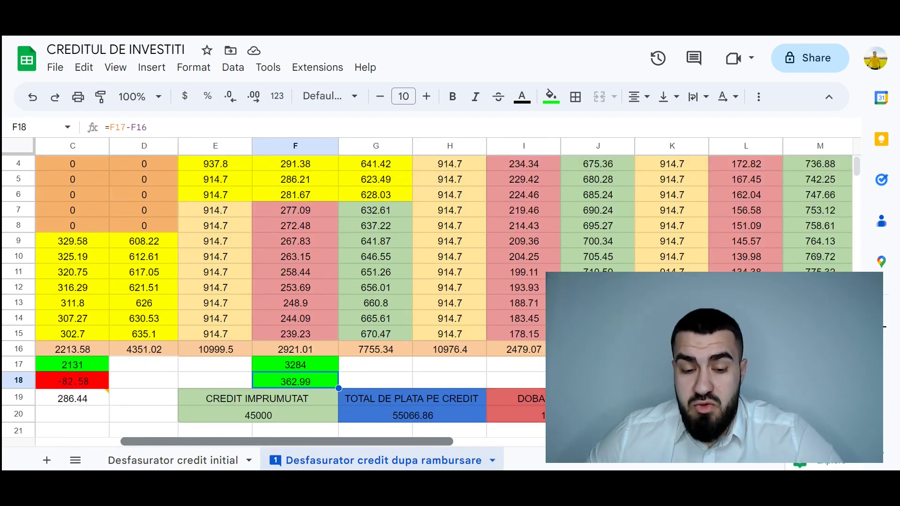
{"action": "scroll", "coordinate": [406, 239], "scroll_direction": "right", "scroll_amount": 2}
{"action": "scroll", "coordinate": [406, 239], "scroll_direction": "right", "scroll_amount": 2}
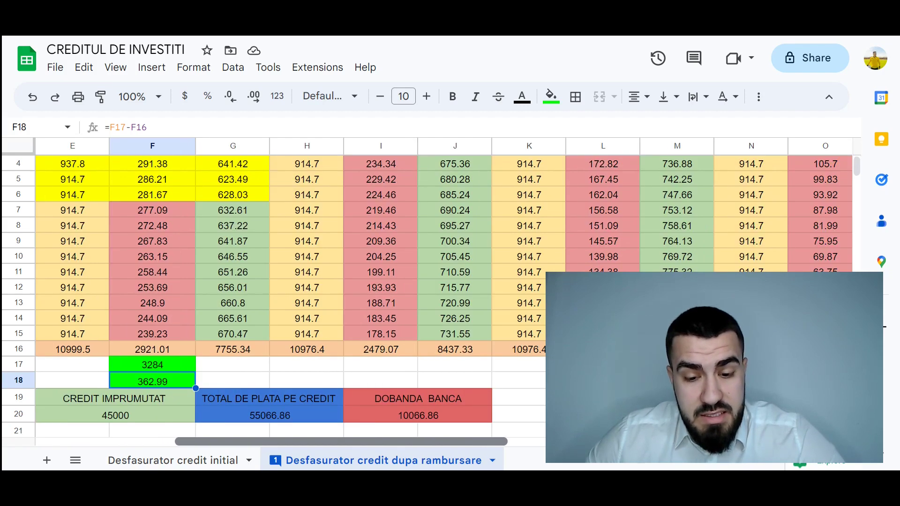
{"action": "scroll", "coordinate": [407, 239], "scroll_direction": "up", "scroll_amount": 1}
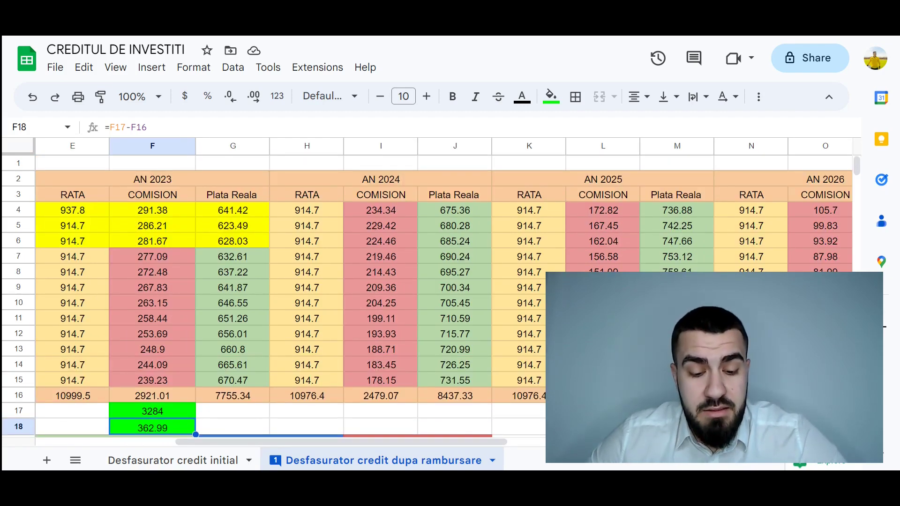
{"action": "scroll", "coordinate": [407, 240], "scroll_direction": "left", "scroll_amount": 3}
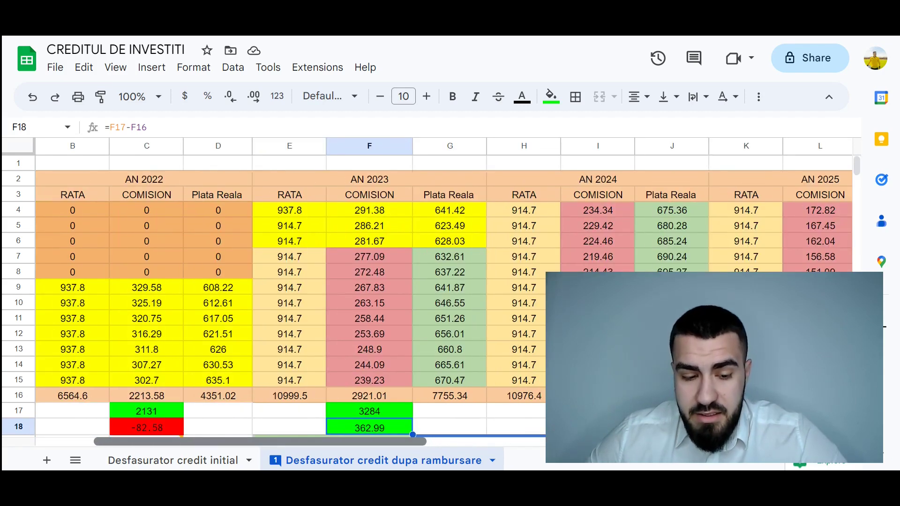
{"action": "left_click", "coordinate": [146, 396]}
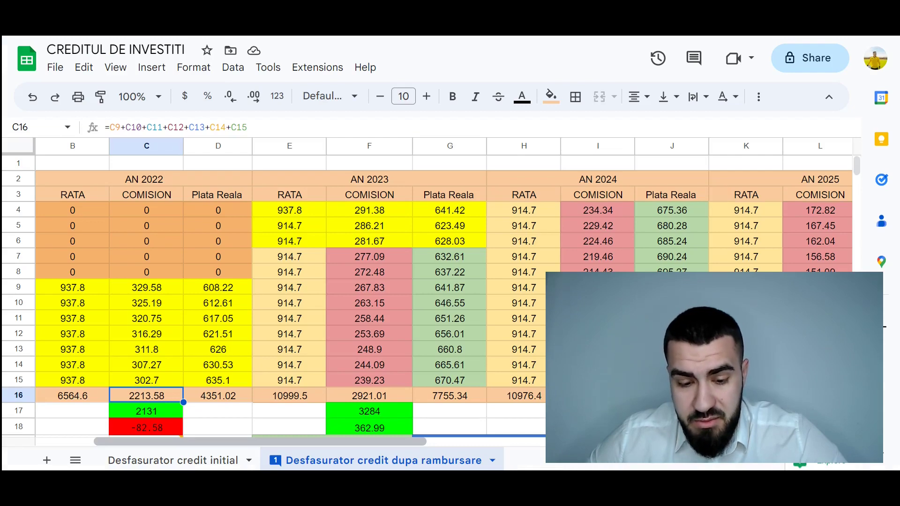
- Compare the 2022 and 2023 COMISION totals with the dividend amounts beneath them, and inspect the 2023 difference formula in F18
{"action": "scroll", "coordinate": [290, 281], "scroll_direction": "down", "scroll_amount": 1}
{"action": "scroll", "coordinate": [291, 282], "scroll_direction": "up", "scroll_amount": 1}
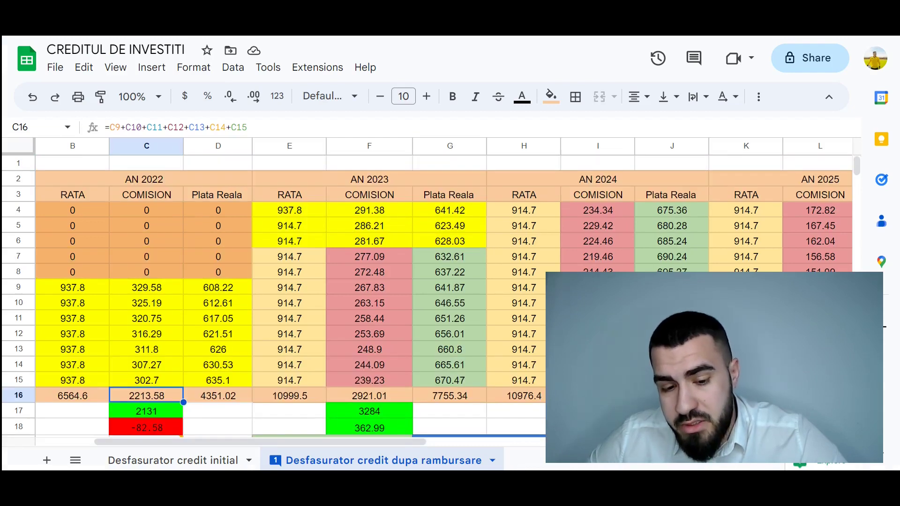
{"action": "scroll", "coordinate": [290, 282], "scroll_direction": "right", "scroll_amount": 3}
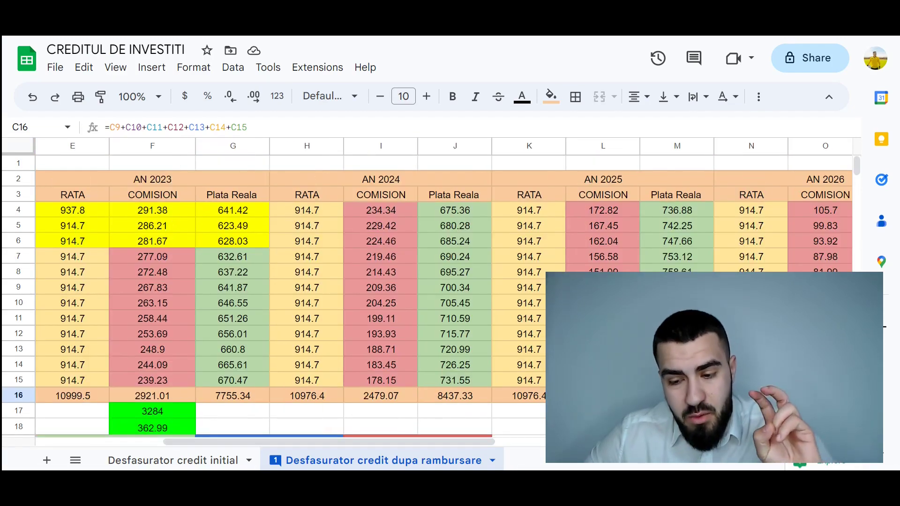
{"action": "scroll", "coordinate": [290, 281], "scroll_direction": "left", "scroll_amount": 2}
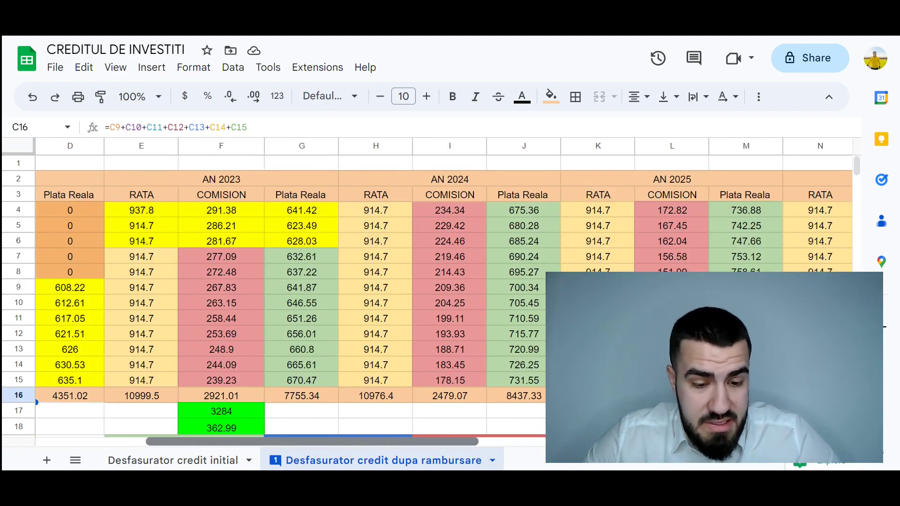
{"action": "scroll", "coordinate": [291, 281], "scroll_direction": "left", "scroll_amount": 1}
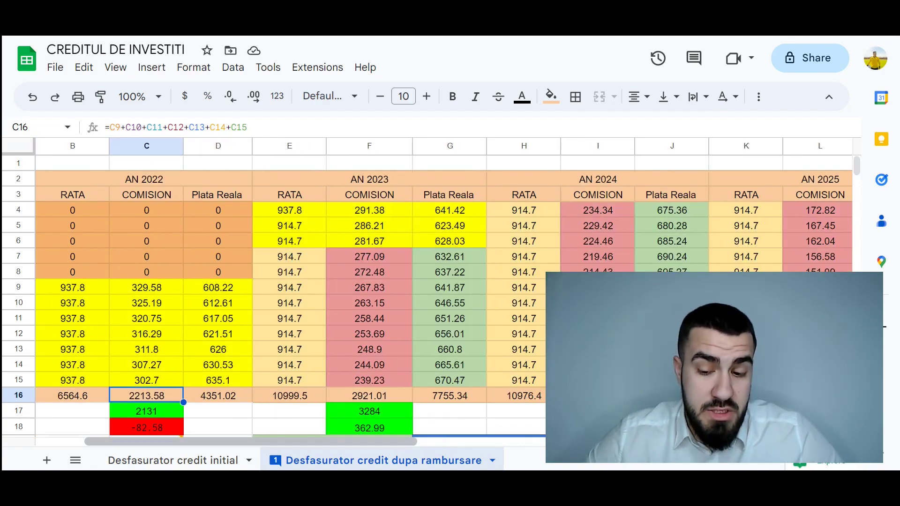
{"action": "scroll", "coordinate": [291, 281], "scroll_direction": "down", "scroll_amount": 2}
{"action": "scroll", "coordinate": [291, 282], "scroll_direction": "right", "scroll_amount": 1}
{"action": "left_click", "coordinate": [295, 334]}
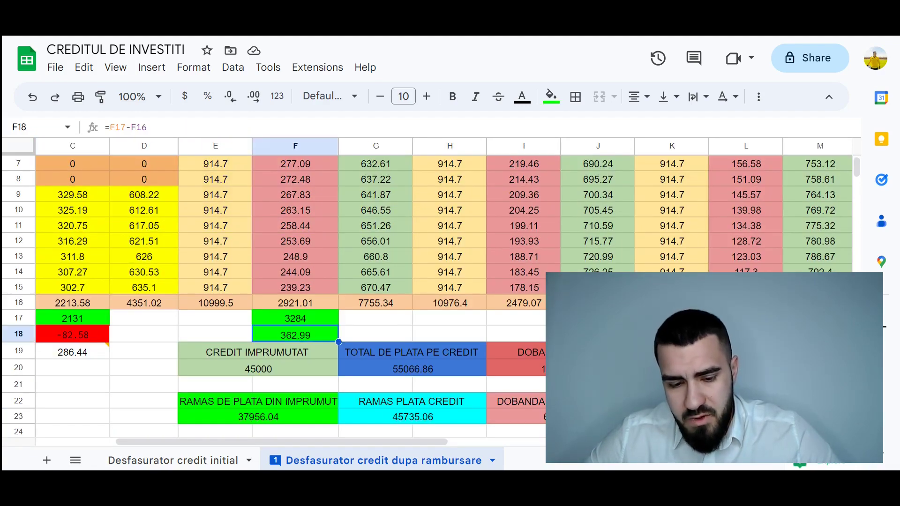
{"action": "left_click_drag", "start_coordinate": [281, 441], "coordinate": [330, 441]}
{"action": "scroll", "coordinate": [290, 281], "scroll_direction": "up", "scroll_amount": 2}
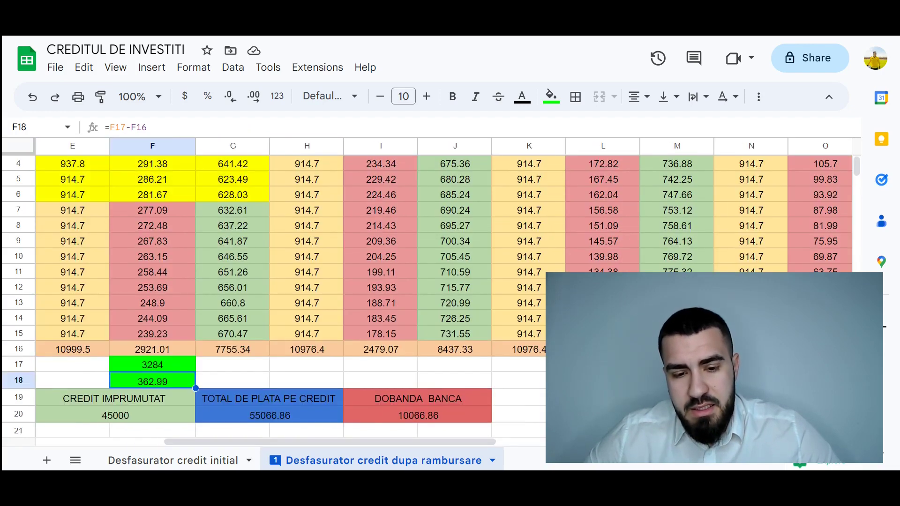
- Inspect the 2024 COMISION total's formula in I16 and compare it with the 2023 dividend amount in F17
{"action": "left_click", "coordinate": [381, 395]}
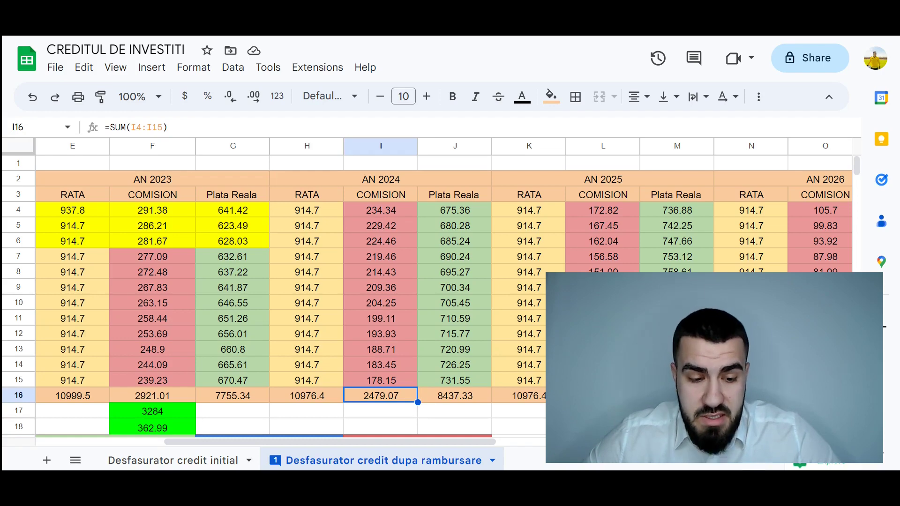
{"action": "left_click", "coordinate": [152, 410]}
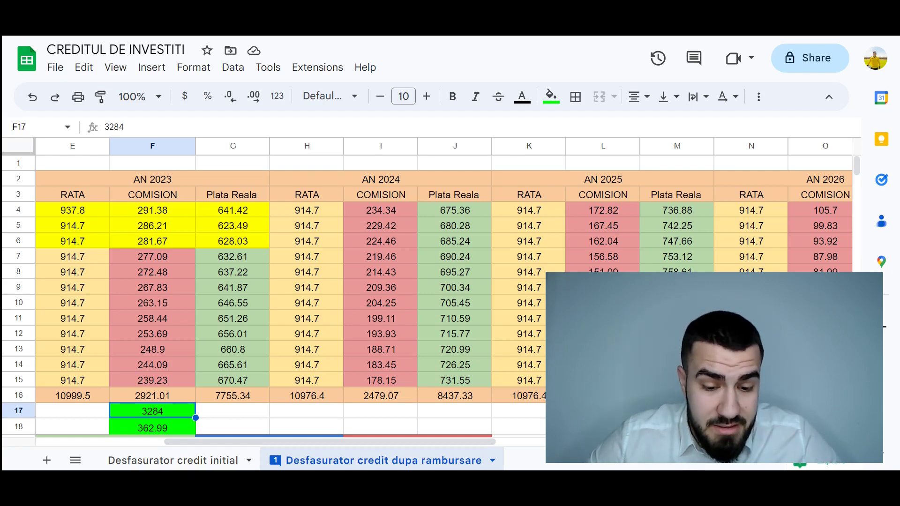
{"action": "left_click_drag", "start_coordinate": [380, 410], "coordinate": [380, 426]}
{"action": "left_click", "coordinate": [380, 410]}
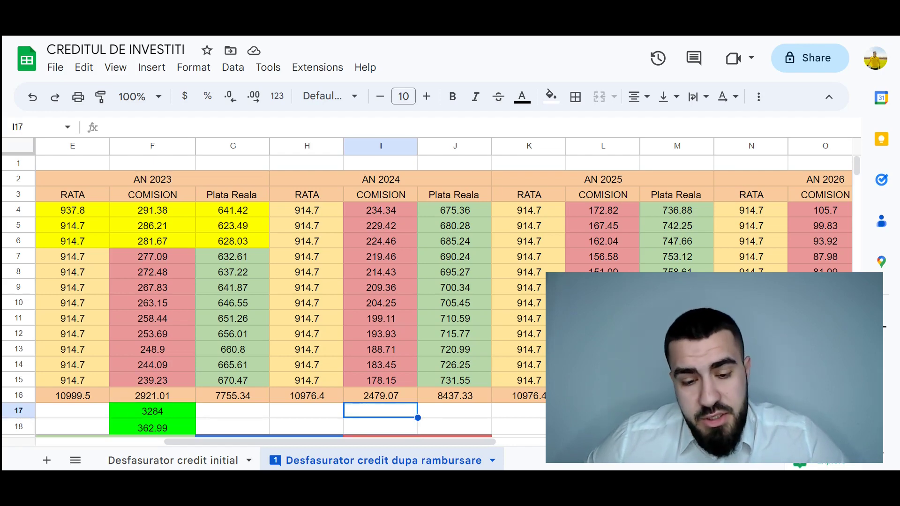
{"action": "left_click", "coordinate": [381, 395]}
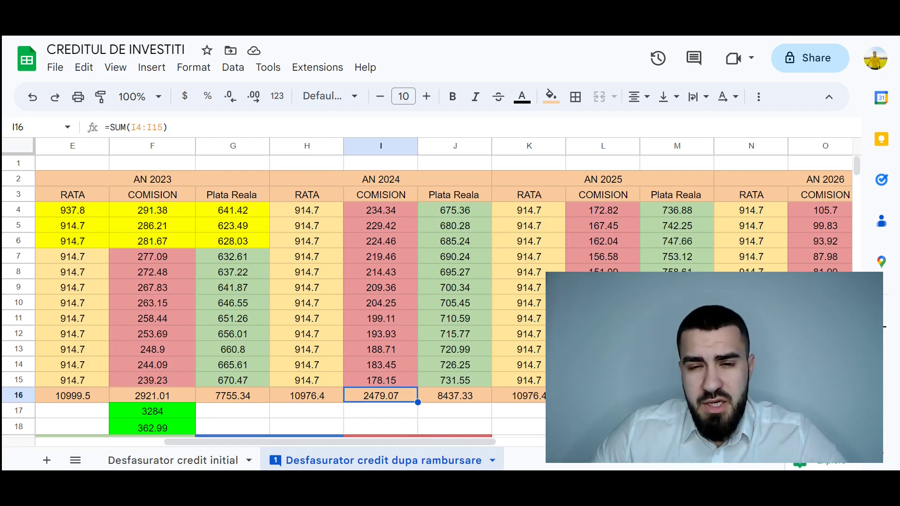
- Switch to Nuclear Electrica Intrinsic Value and add the 2022 and 2023 net dividends in B27 with =B19+C19
{"action": "key", "text": "ctrl+Tab"}
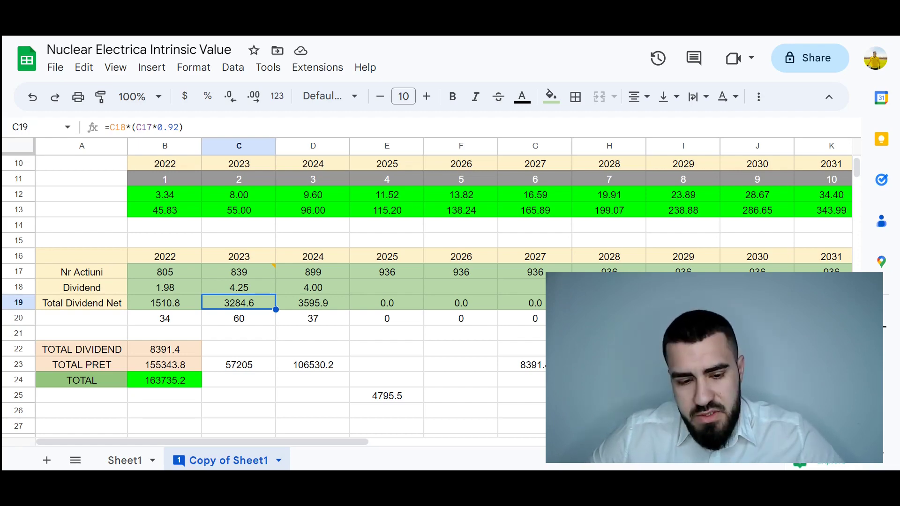
{"action": "scroll", "coordinate": [444, 271], "scroll_direction": "down", "scroll_amount": 1}
{"action": "left_click", "coordinate": [164, 379]}
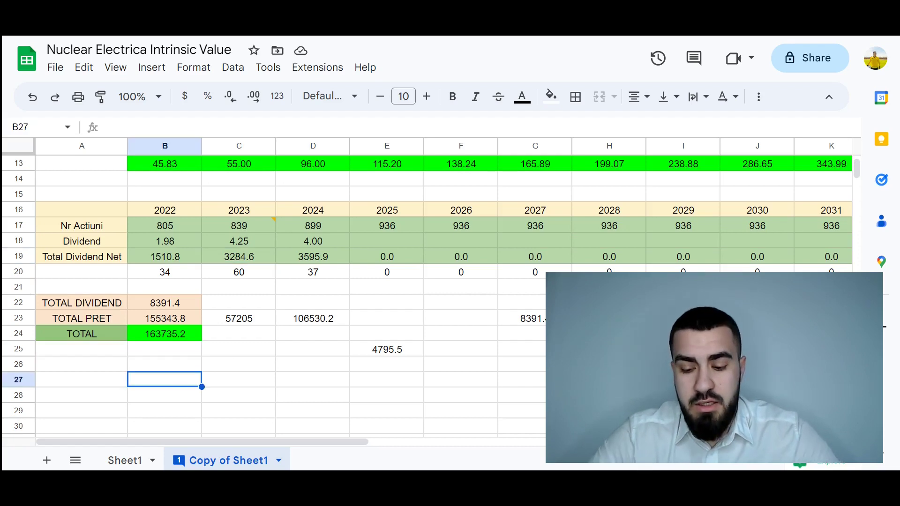
{"action": "type", "text": "="}
{"action": "left_click", "coordinate": [164, 256]}
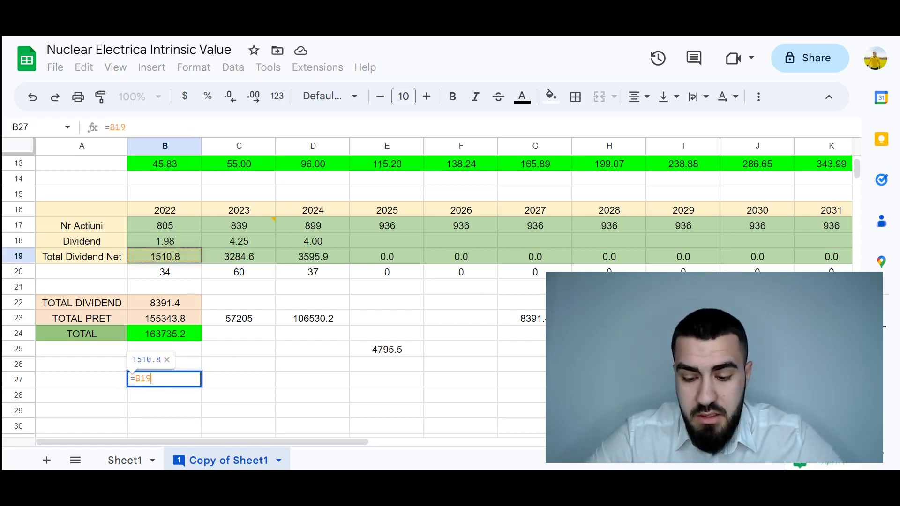
{"action": "type", "text": "+"}
{"action": "left_click", "coordinate": [239, 256]}
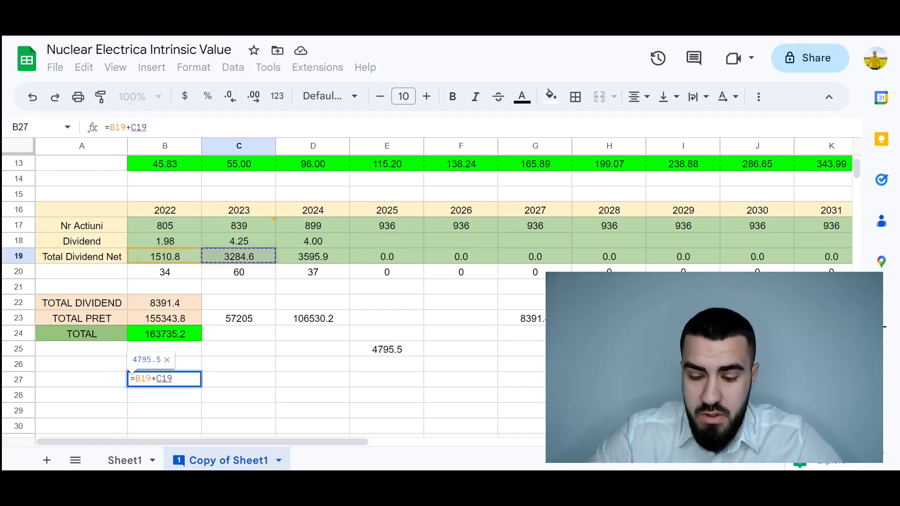
{"action": "key", "text": "Return"}
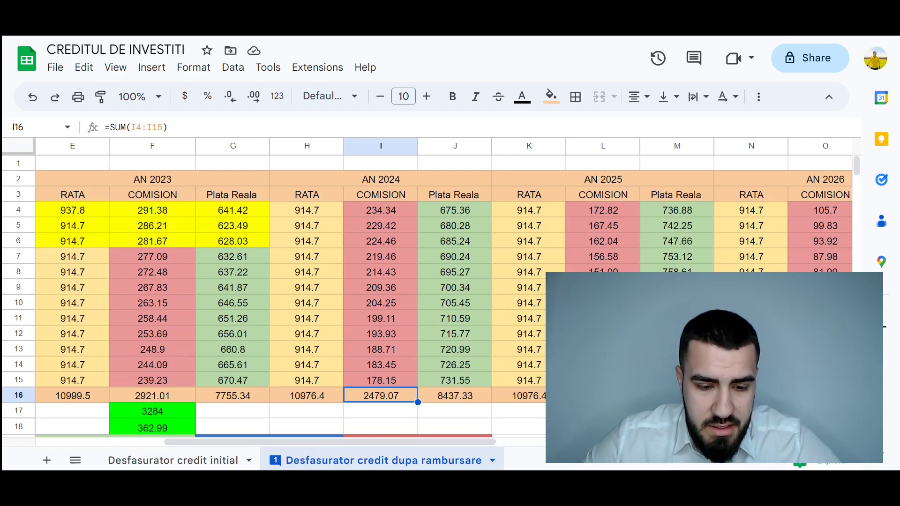
- Switch to CREDITUL DE INVESTITI and sum the 2023 and 2022 COMISION totals in H26 with =F16+C16
{"action": "scroll", "coordinate": [291, 295], "scroll_direction": "down", "scroll_amount": 5}
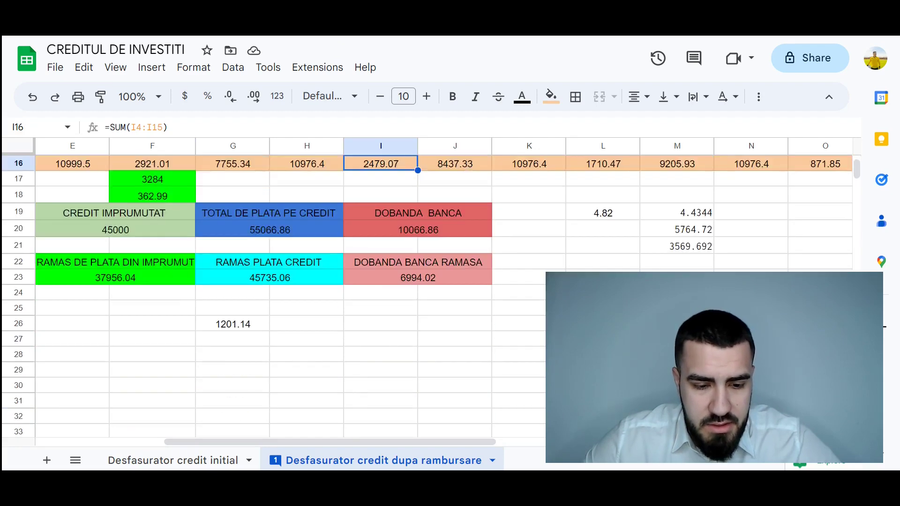
{"action": "scroll", "coordinate": [291, 295], "scroll_direction": "up", "scroll_amount": 1}
{"action": "left_click", "coordinate": [307, 369]}
{"action": "type", "text": "+"}
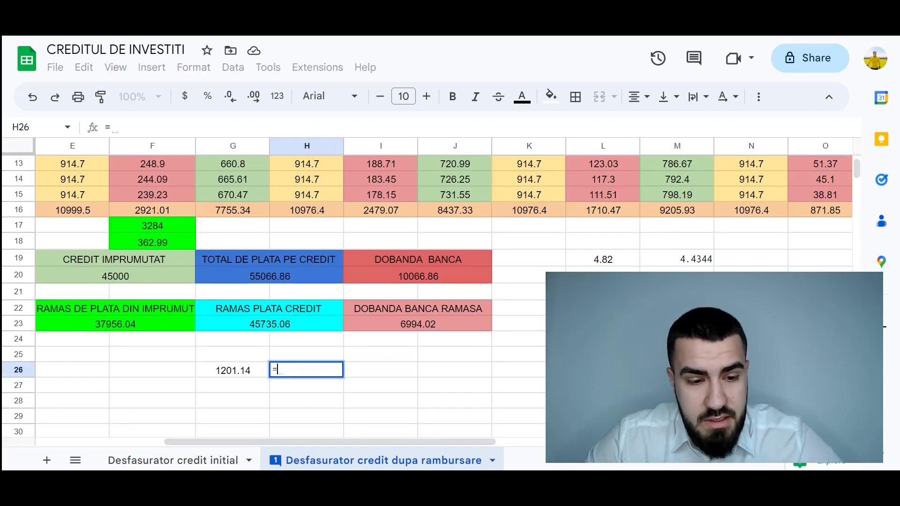
{"action": "key", "text": "BackSpace"}
{"action": "type", "text": "=F16"}
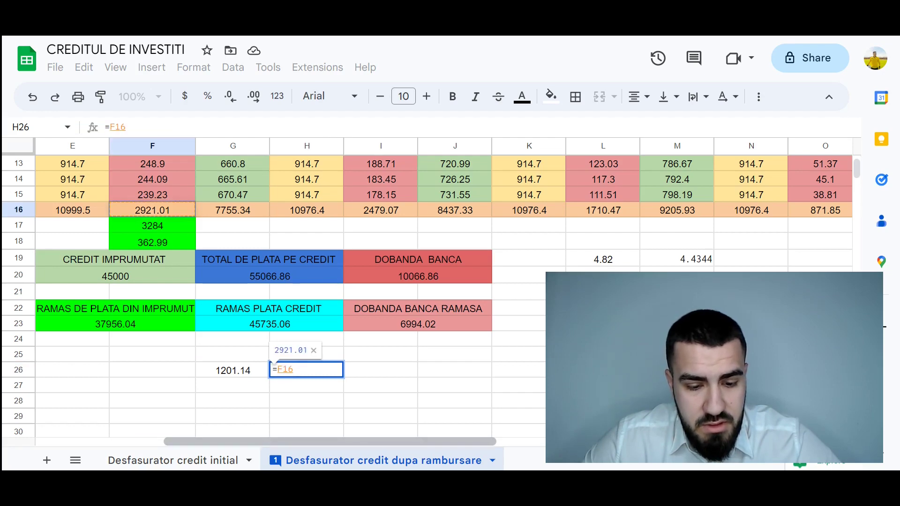
{"action": "scroll", "coordinate": [422, 281], "scroll_direction": "left", "scroll_amount": 3}
{"action": "type", "text": "+C16"}
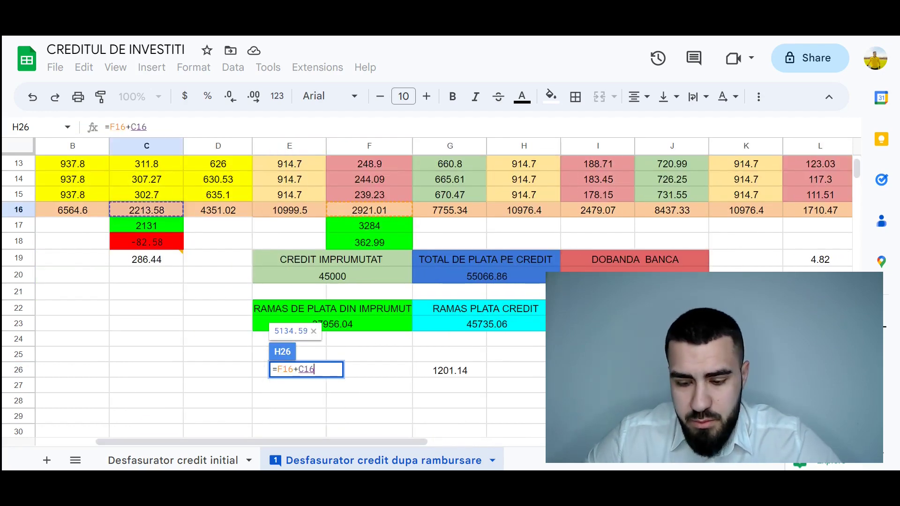
{"action": "key", "text": "Return"}
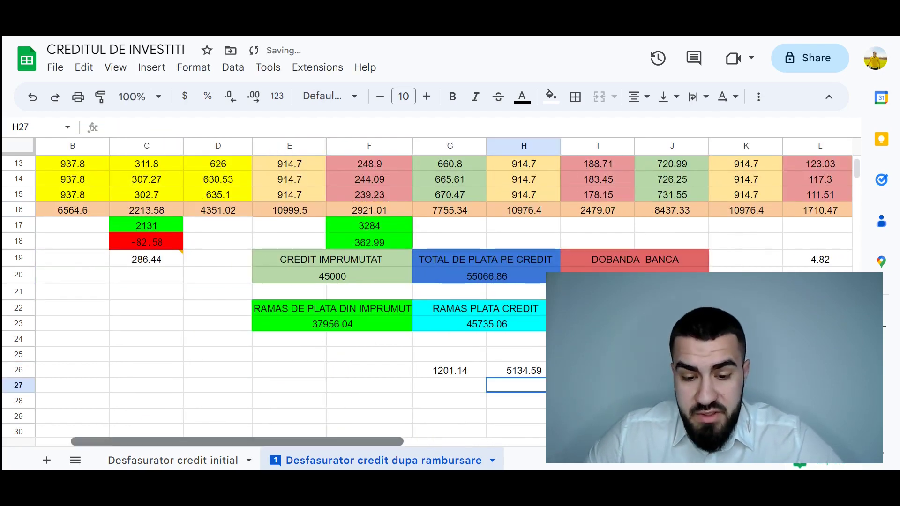
{"action": "scroll", "coordinate": [422, 281], "scroll_direction": "right", "scroll_amount": 1}
{"action": "left_click", "coordinate": [449, 370]}
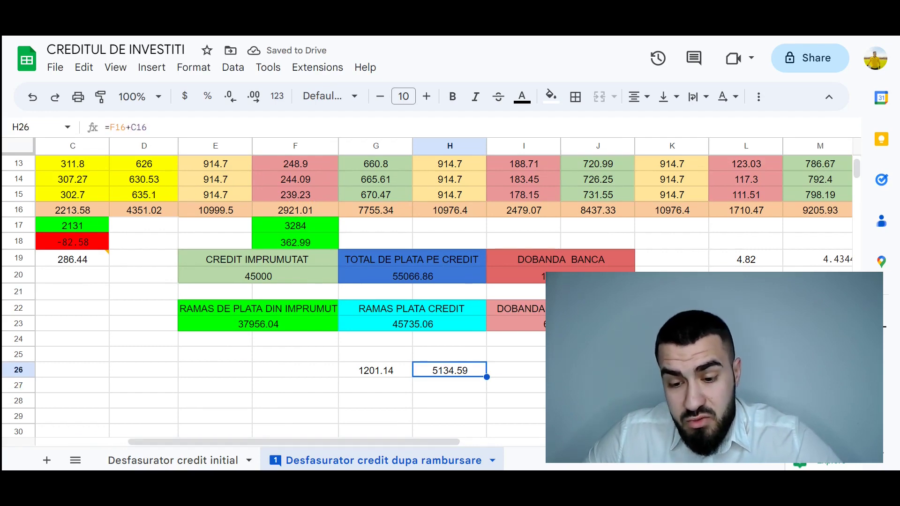
- Clear the contents of cell G26, next to the combined commission sum
{"action": "scroll", "coordinate": [449, 291], "scroll_direction": "up", "scroll_amount": 1}
{"action": "left_click", "coordinate": [375, 416]}
{"action": "key", "text": "Delete"}
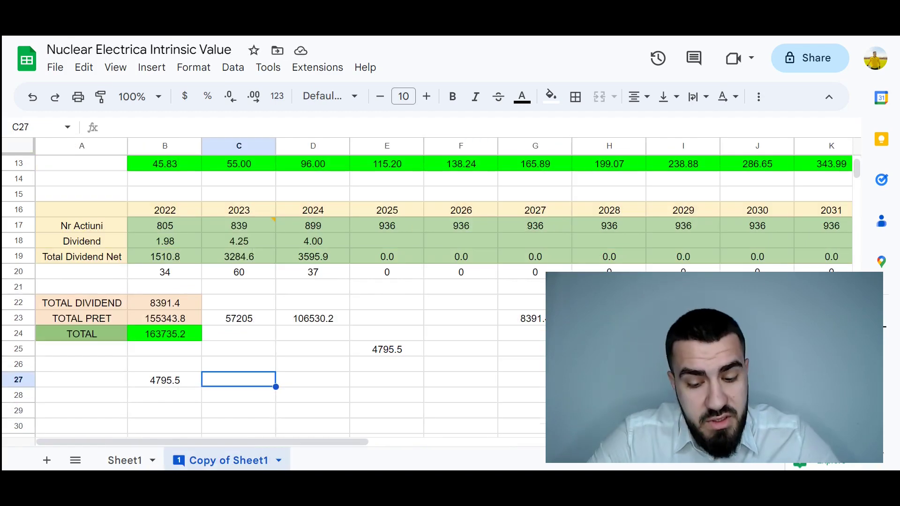
- In Nuclear Electrica Intrinsic Value, enter 5137 in C27 as the combined commission cost and the difference formula =B27-C27 in D27
{"action": "type", "text": "5137"}
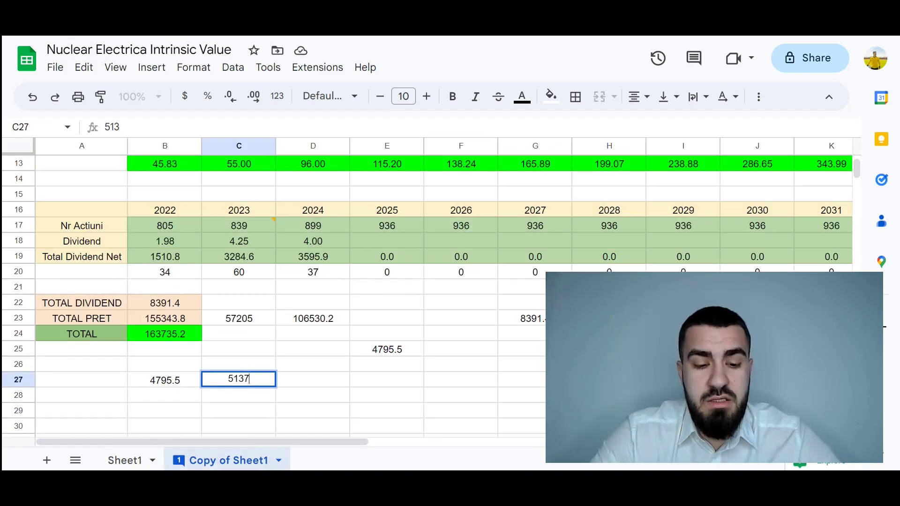
{"action": "key", "text": "Tab"}
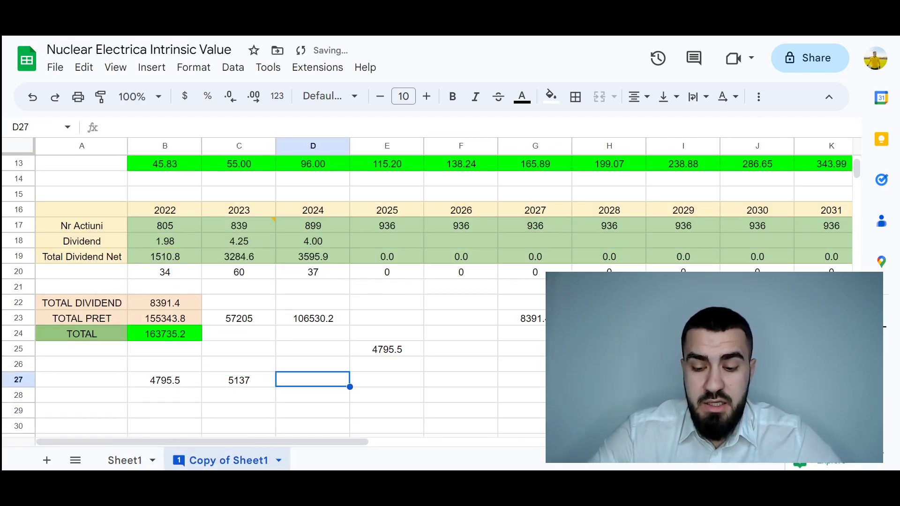
{"action": "type", "text": "="}
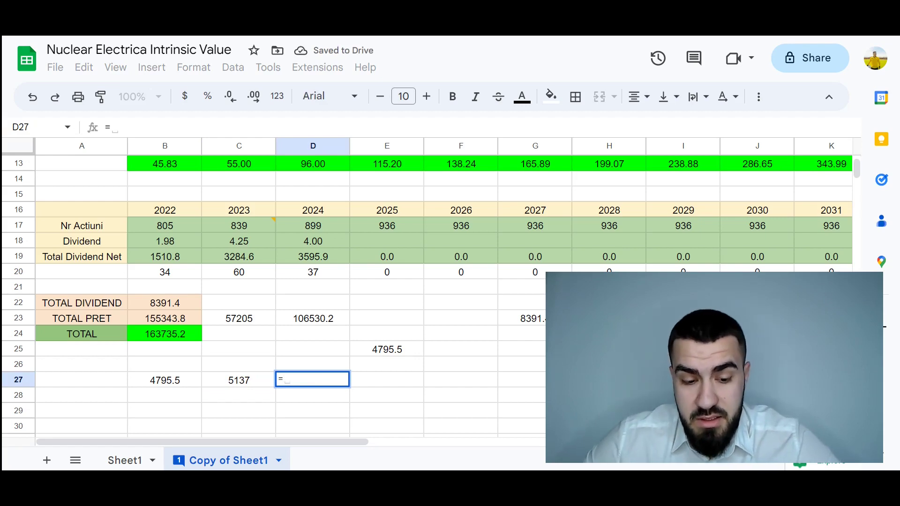
{"action": "type", "text": "B27-C27"}
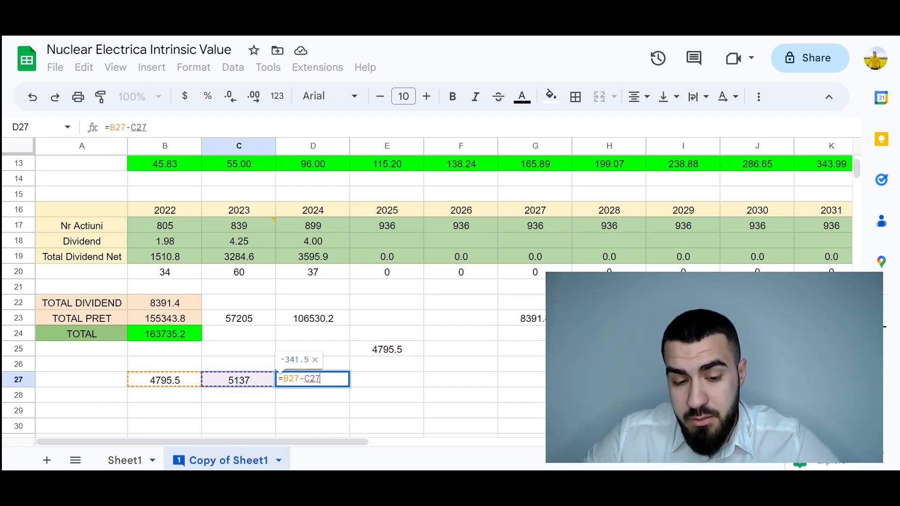
{"action": "key", "text": "Return"}
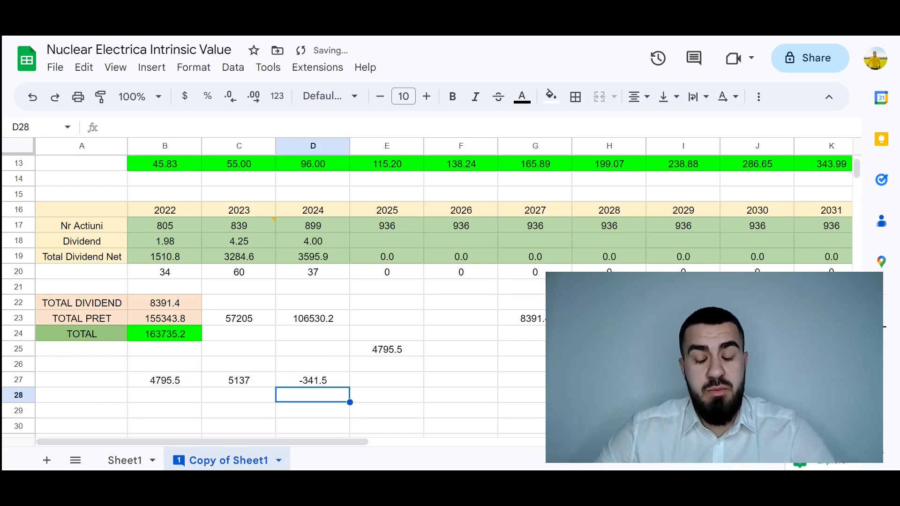
- Review the 2023 and 2024 share counts and dividends, the difference in D27, and the formula in C20
{"action": "scroll", "coordinate": [290, 295], "scroll_direction": "up", "scroll_amount": 1}
{"action": "scroll", "coordinate": [290, 295], "scroll_direction": "down", "scroll_amount": 1}
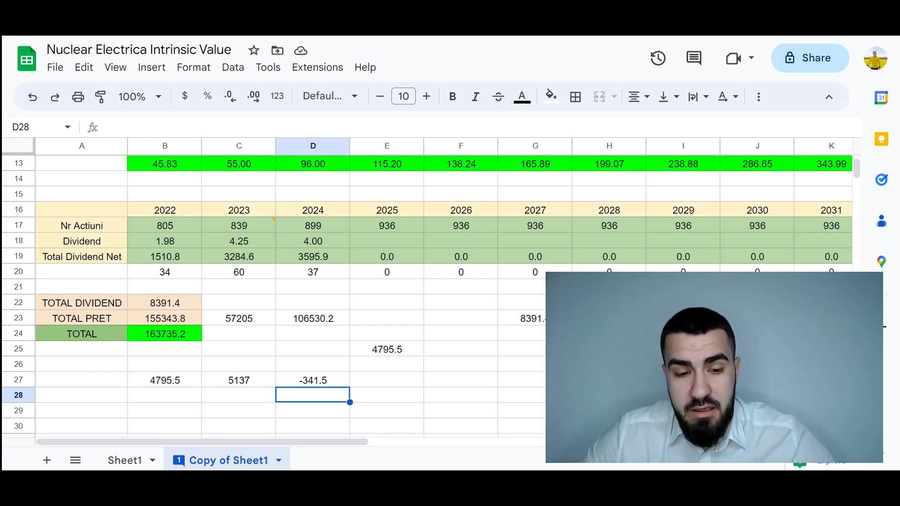
{"action": "left_click_drag", "start_coordinate": [238, 210], "coordinate": [238, 256]}
{"action": "left_click", "coordinate": [239, 286]}
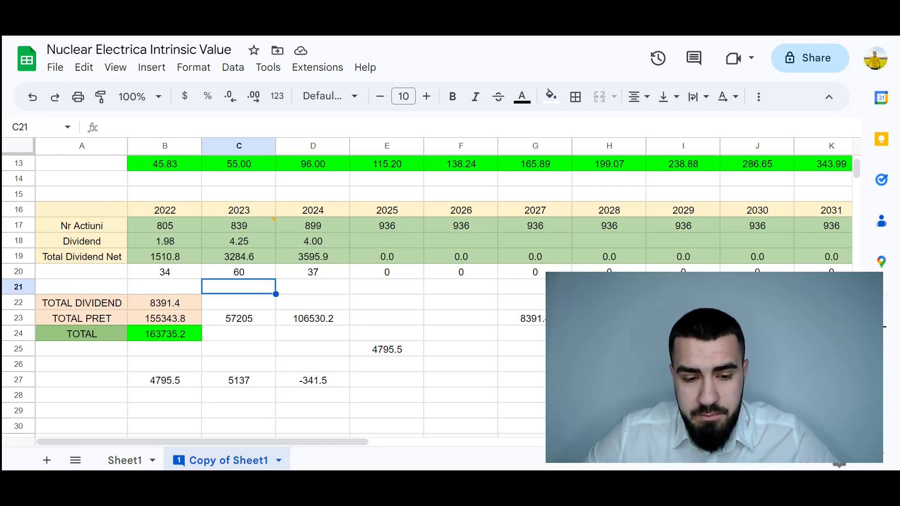
{"action": "left_click", "coordinate": [239, 241]}
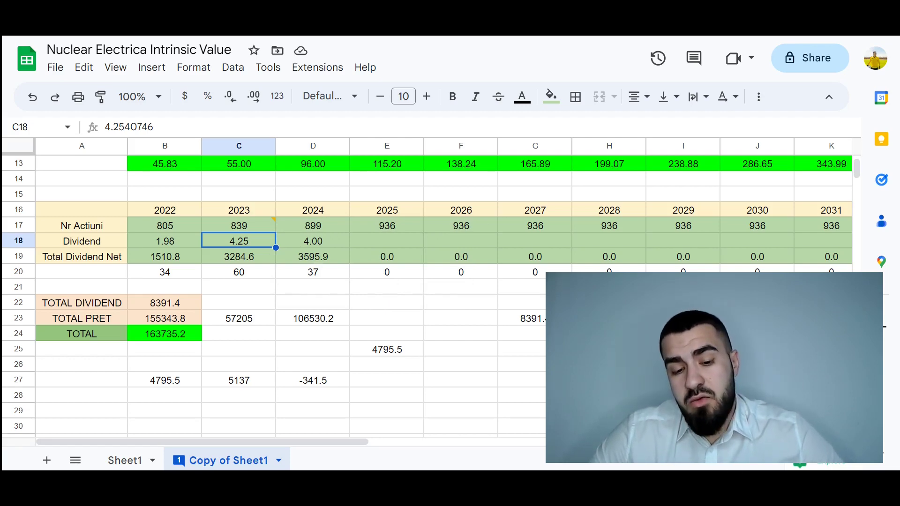
{"action": "left_click", "coordinate": [312, 379]}
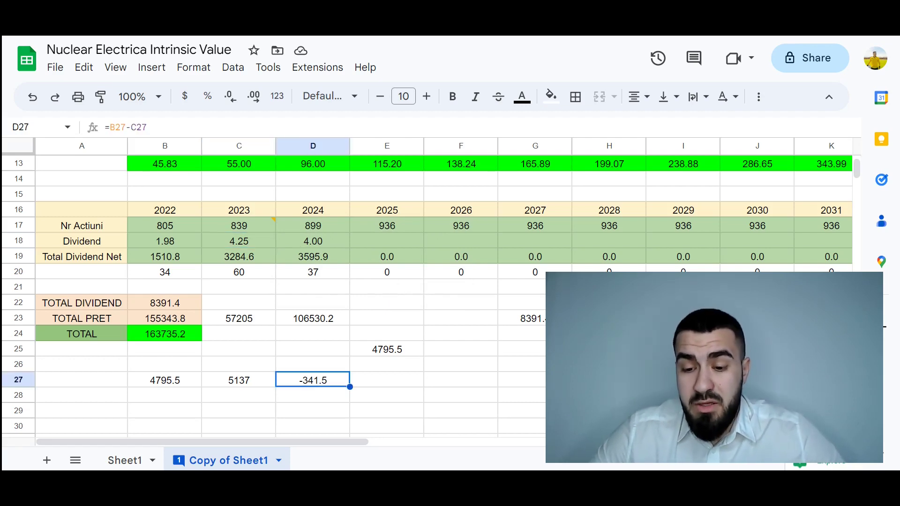
{"action": "left_click_drag", "start_coordinate": [312, 225], "coordinate": [313, 257]}
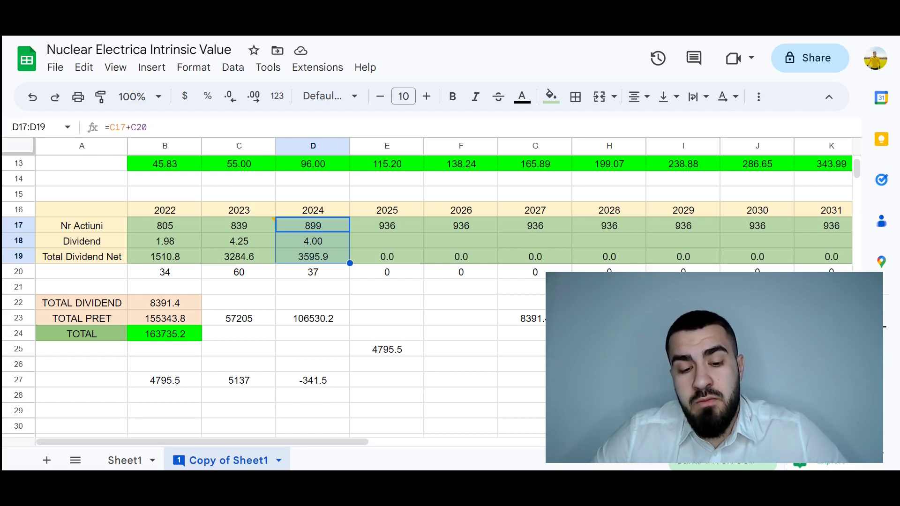
{"action": "left_click", "coordinate": [312, 380]}
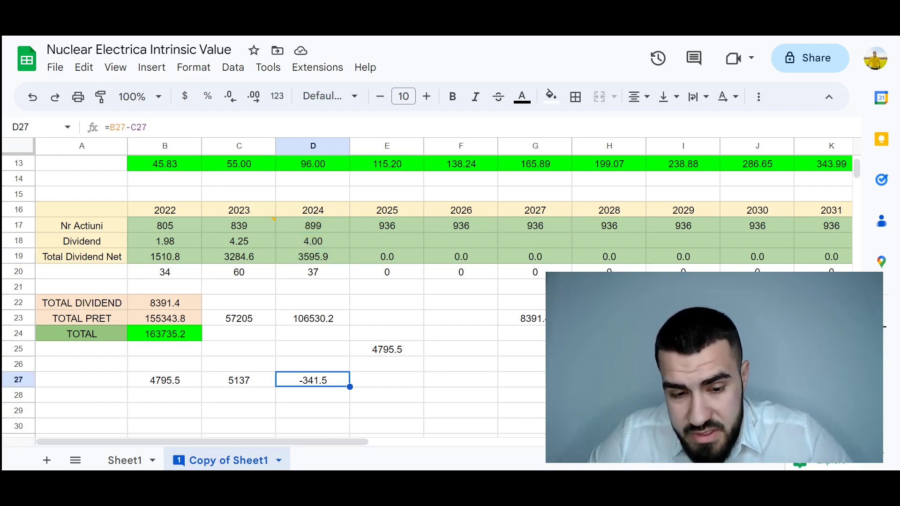
{"action": "left_click", "coordinate": [239, 256]}
{"action": "left_click", "coordinate": [238, 272]}
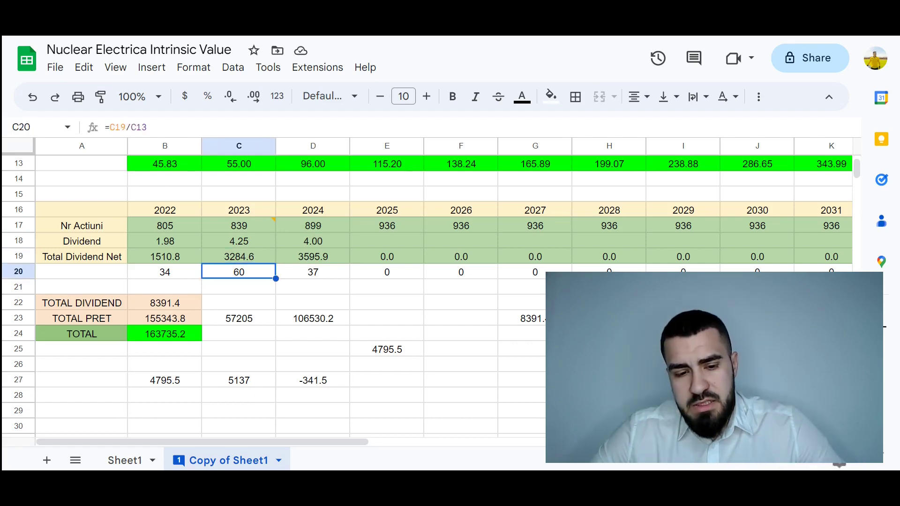
{"action": "scroll", "coordinate": [238, 272], "scroll_direction": "up", "scroll_amount": 1}
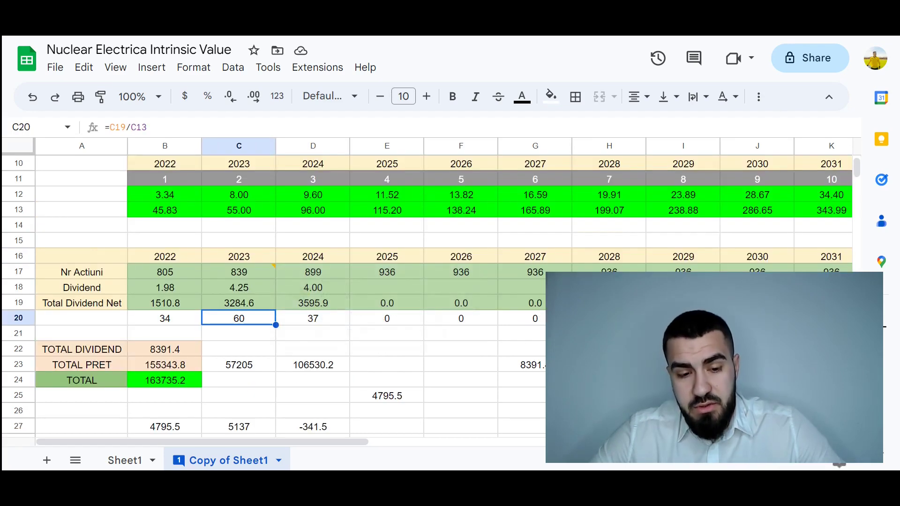
- Set the 2023 share price in C13 to 48 and check the dependent formulas in C20 and D17
{"action": "left_click", "coordinate": [239, 210]}
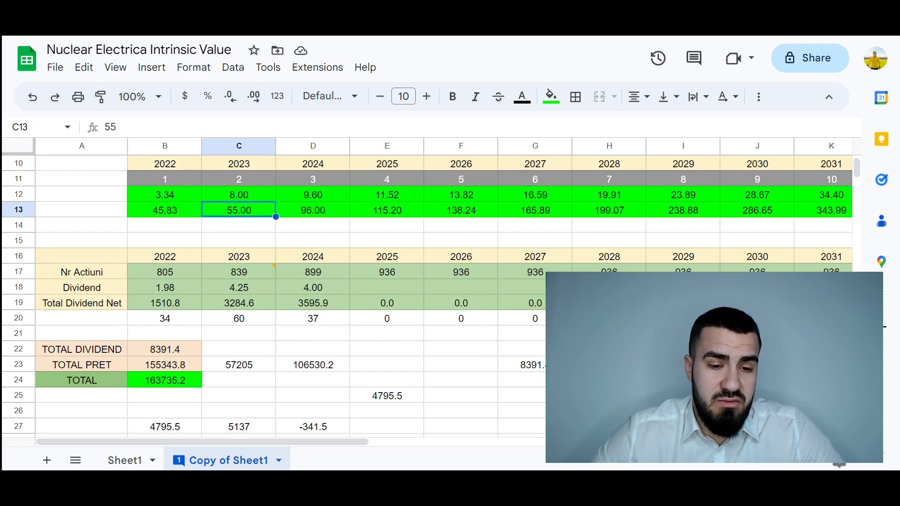
{"action": "double_click", "coordinate": [239, 210]}
{"action": "type", "text": "48"}
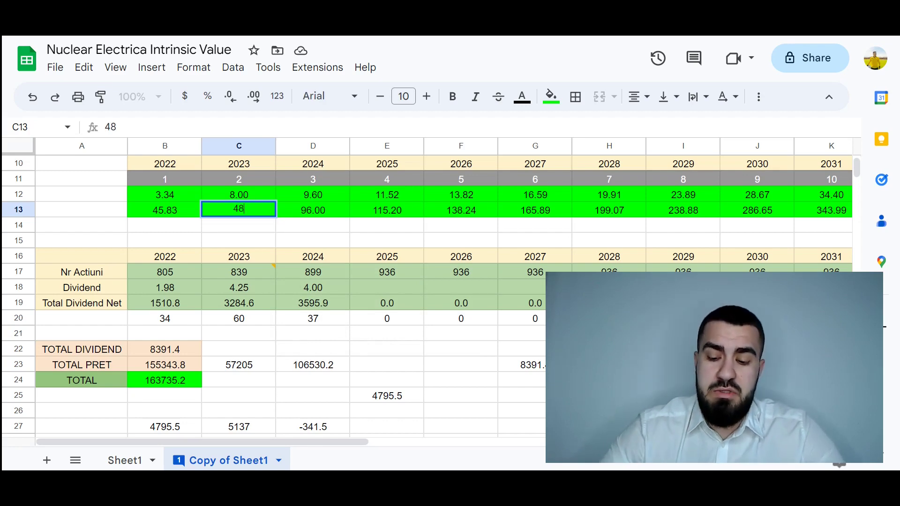
{"action": "key", "text": "Return"}
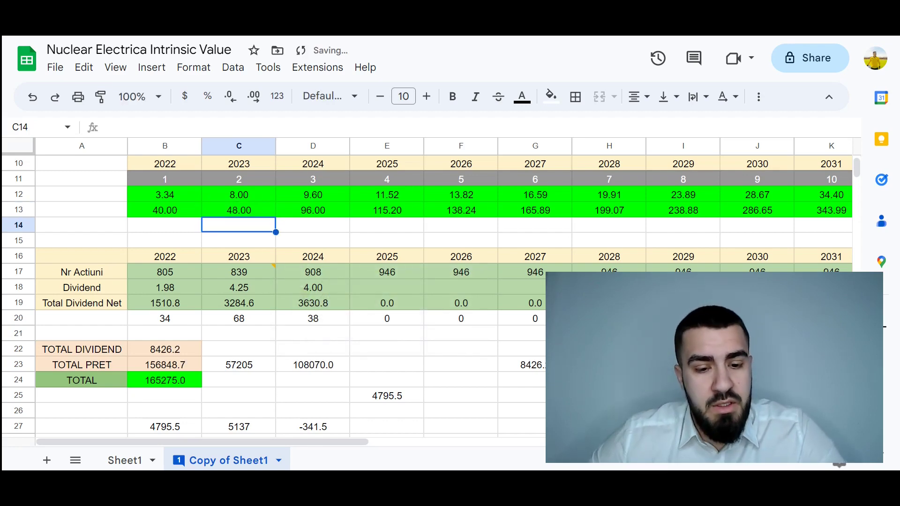
{"action": "left_click", "coordinate": [238, 318]}
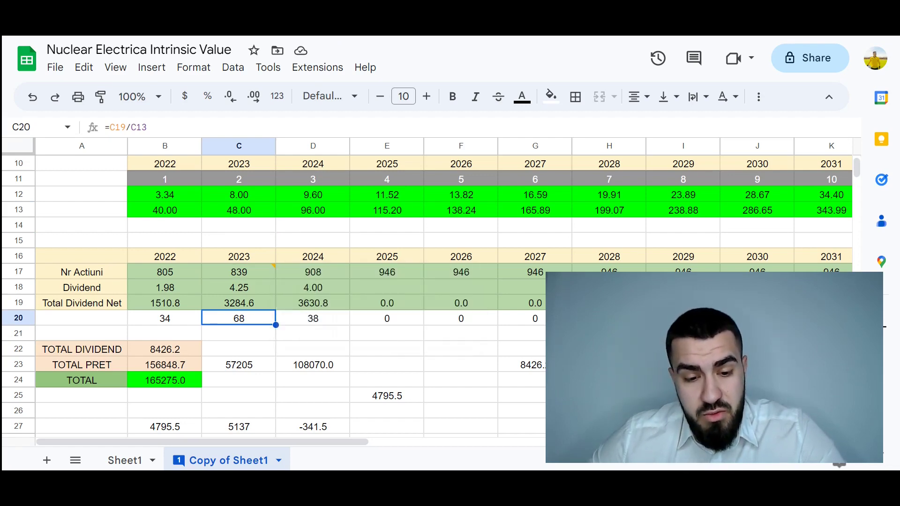
{"action": "left_click", "coordinate": [313, 272]}
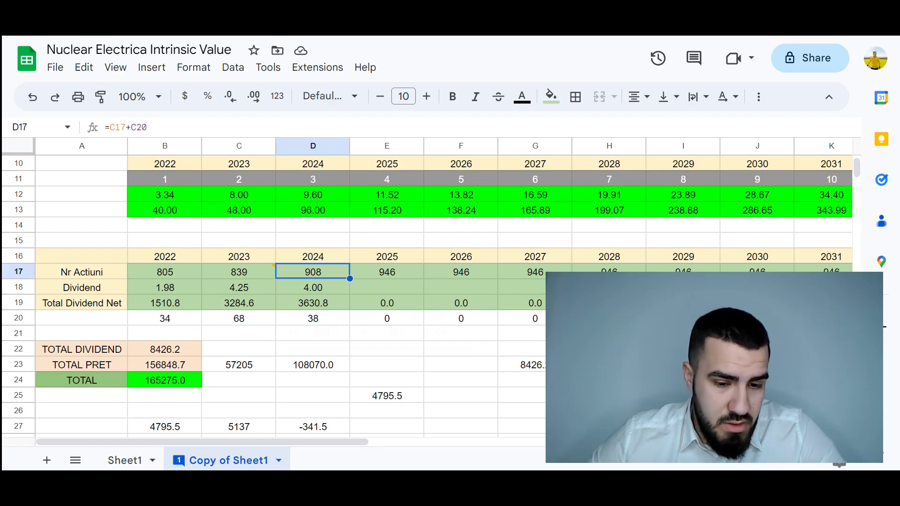
{"action": "left_click", "coordinate": [313, 287]}
{"action": "type", "text": "3"}
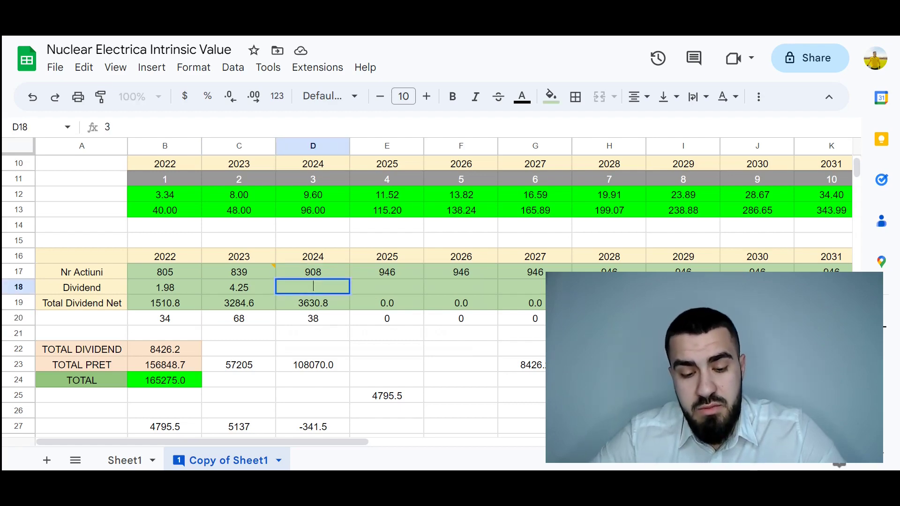
{"action": "key", "text": "Escape"}
{"action": "key", "text": "Down"}
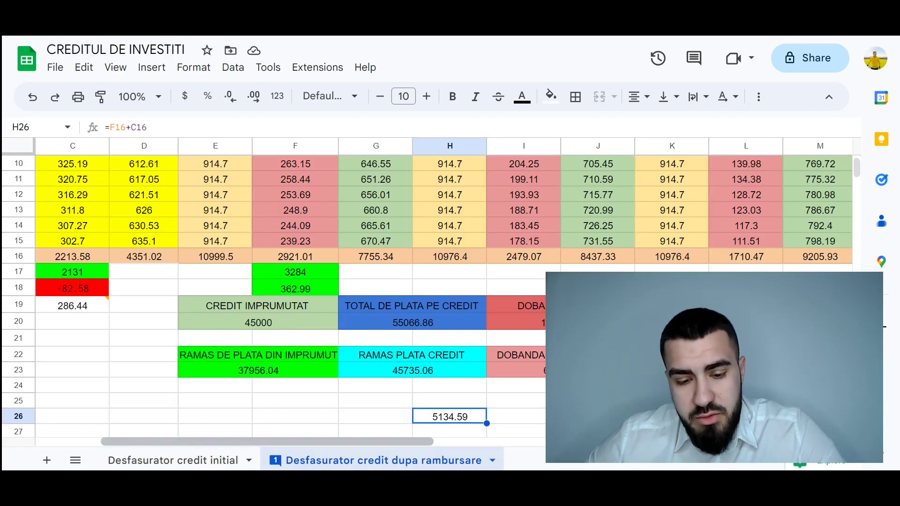
- Compare the 2024 COMISION total in CREDITUL DE INVESTITI with the 2024 net dividend in Nuclear Electrica Intrinsic Value, and review the D27 difference
{"action": "scroll", "coordinate": [291, 281], "scroll_direction": "up", "scroll_amount": 3}
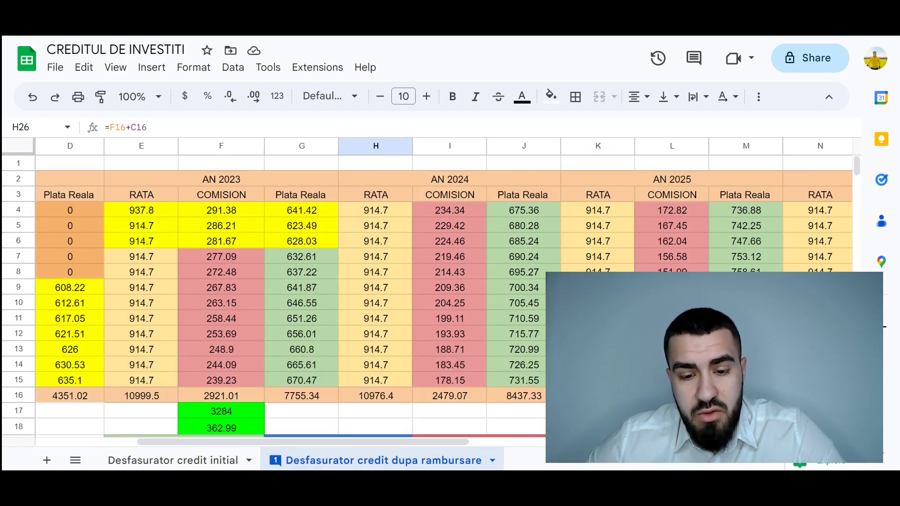
{"action": "left_click", "coordinate": [449, 395]}
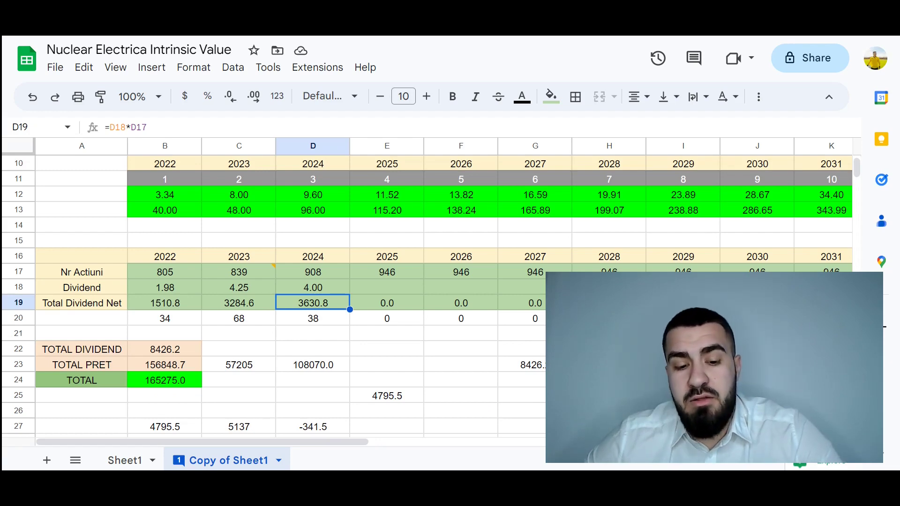
{"action": "scroll", "coordinate": [443, 271], "scroll_direction": "down", "scroll_amount": 1}
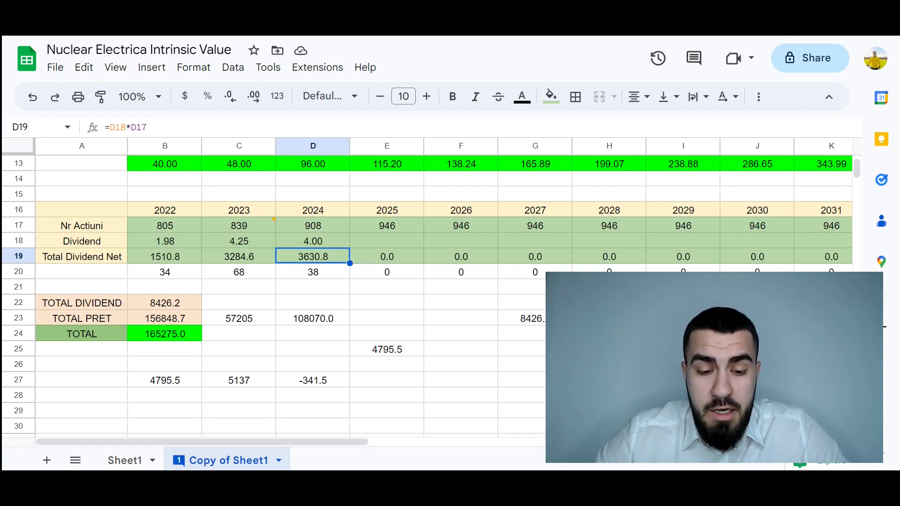
{"action": "scroll", "coordinate": [281, 281], "scroll_direction": "up", "scroll_amount": 2}
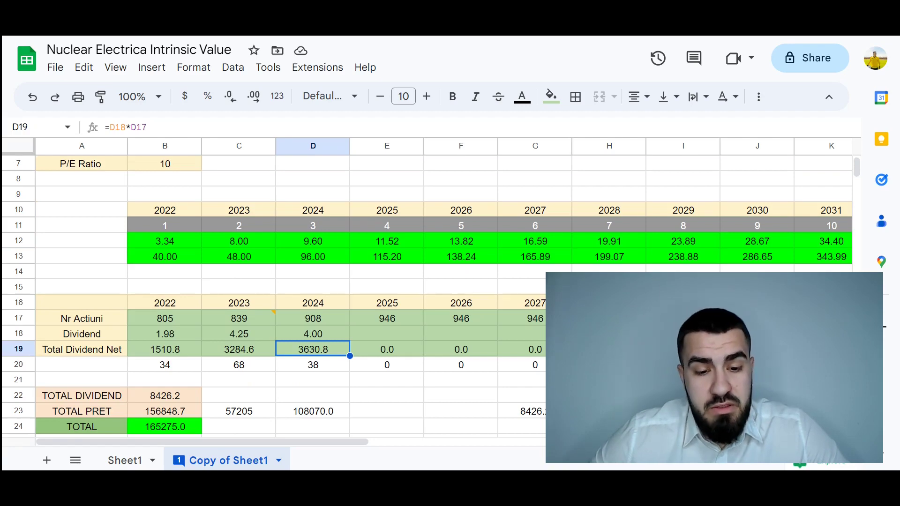
{"action": "scroll", "coordinate": [281, 281], "scroll_direction": "down", "scroll_amount": 2}
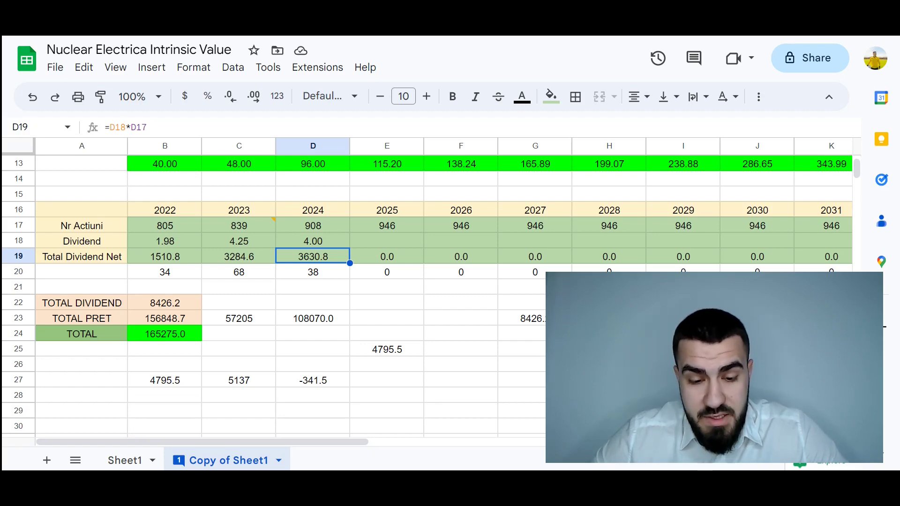
{"action": "left_click", "coordinate": [312, 380]}
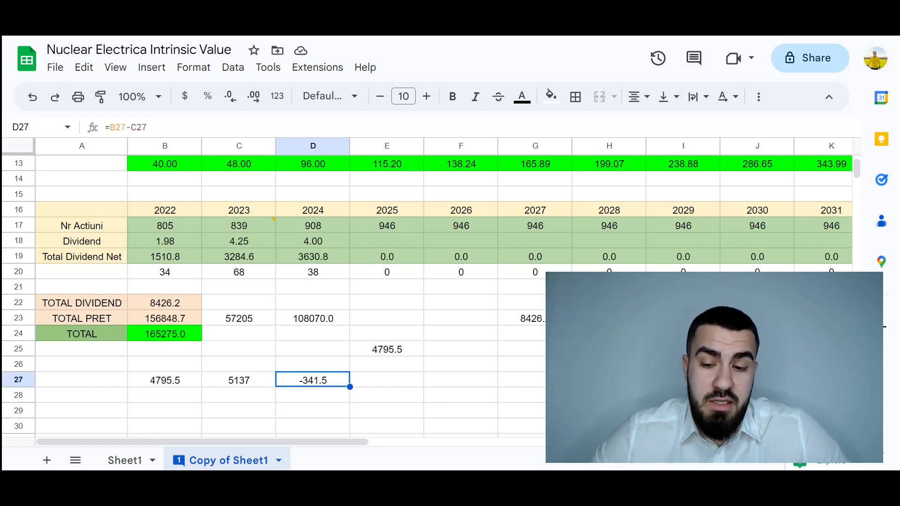
{"action": "left_click", "coordinate": [313, 395]}
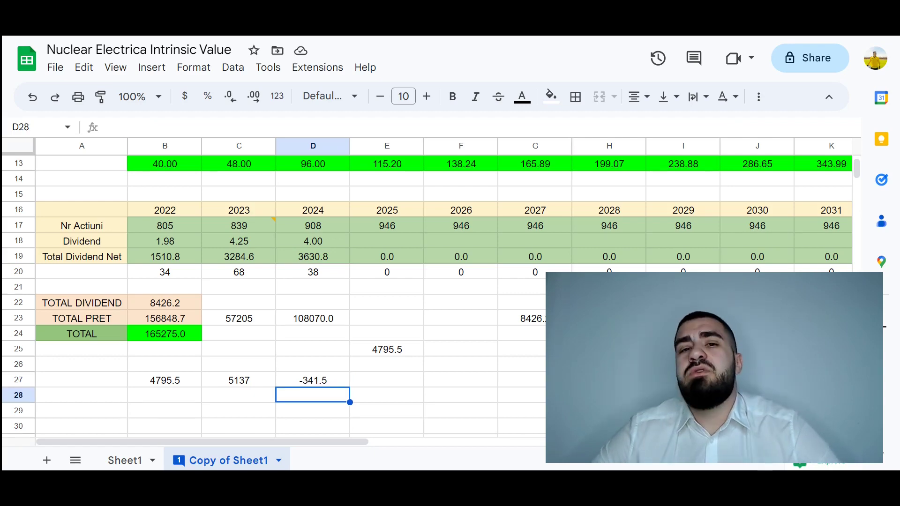